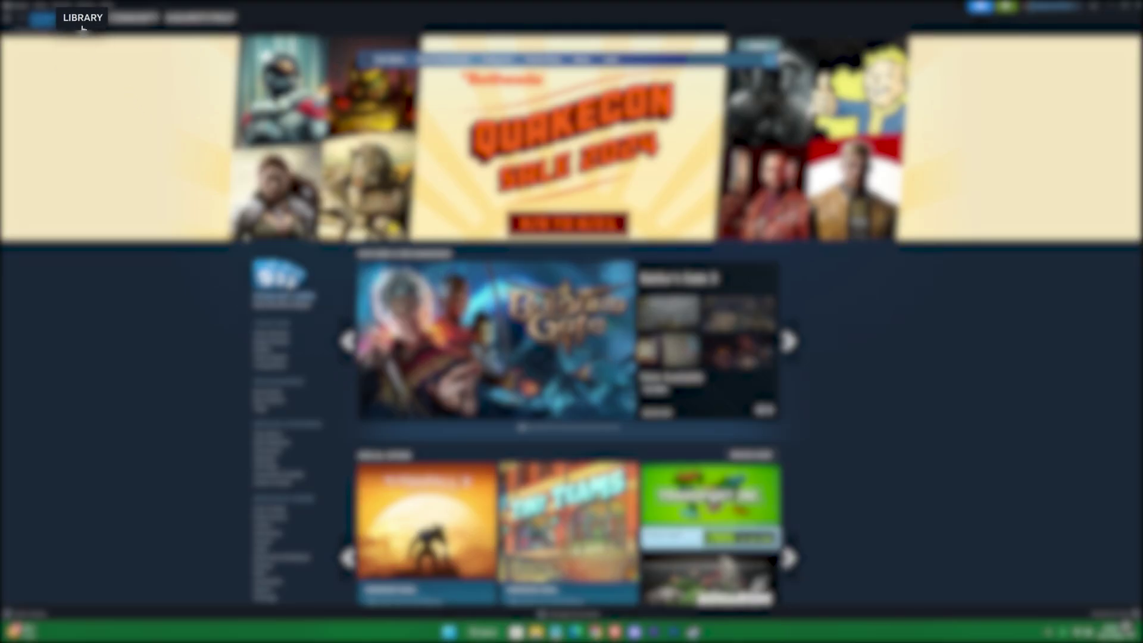
Replace Counter-Strike 2's launch options with the pasted set starting -high -threads (cores+1) +engine_low_latency_sleep_after_client_tick true
click(82, 18)
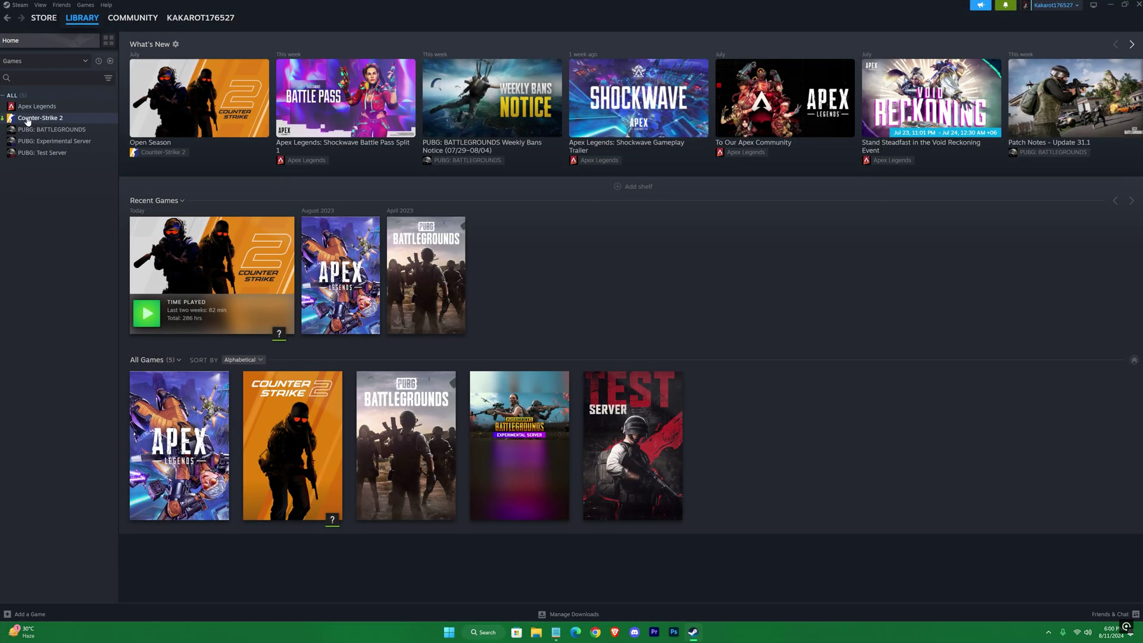
right_click(47, 121)
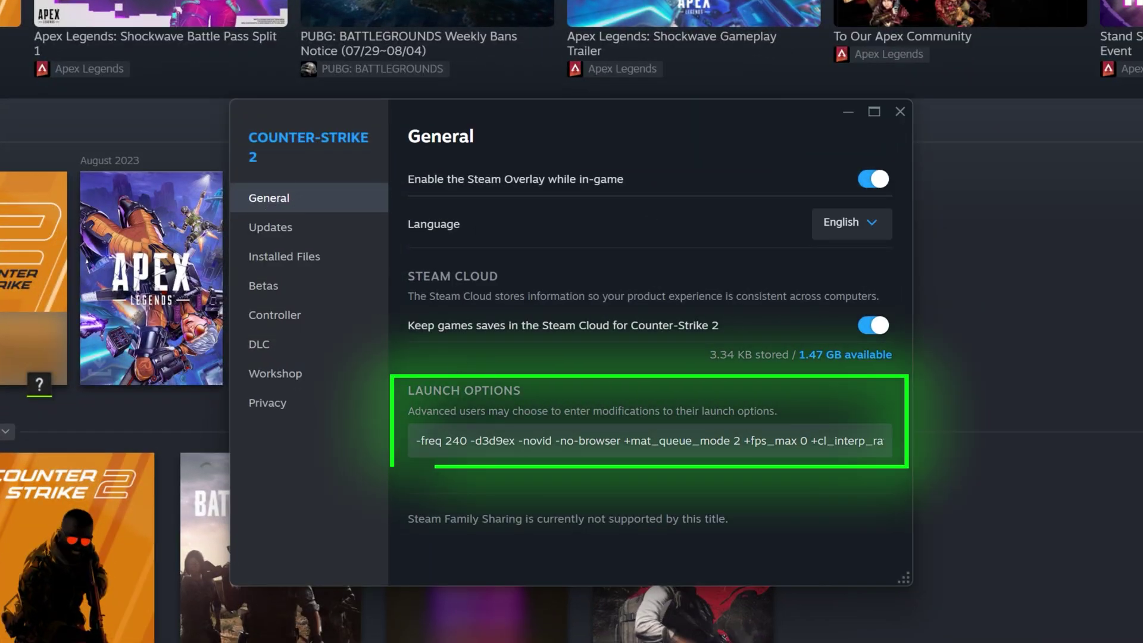
click(848, 440)
key(ctrl+a)
key(BackSpace)
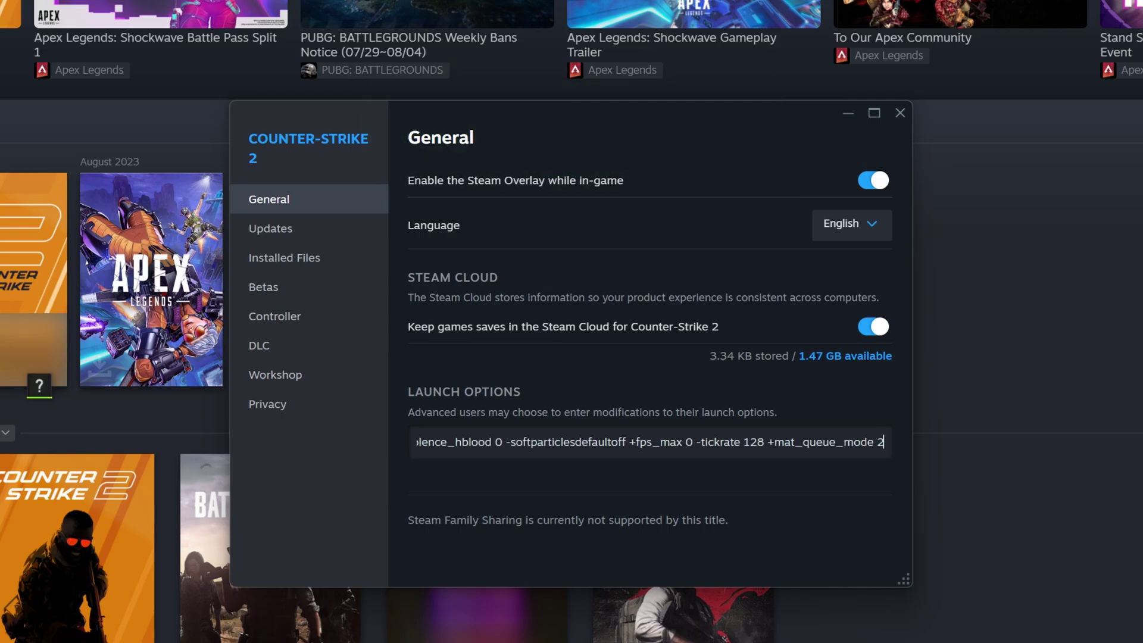
key(ctrl+v)
drag(860, 441, 417, 442)
click(504, 441)
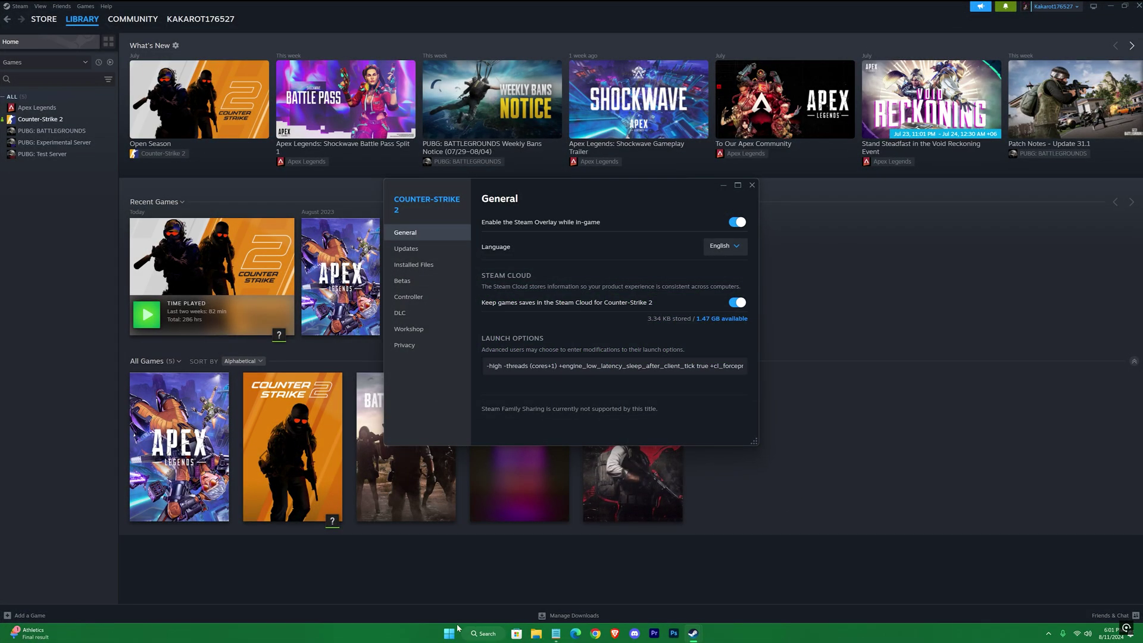
right_click(395, 634)
click(414, 586)
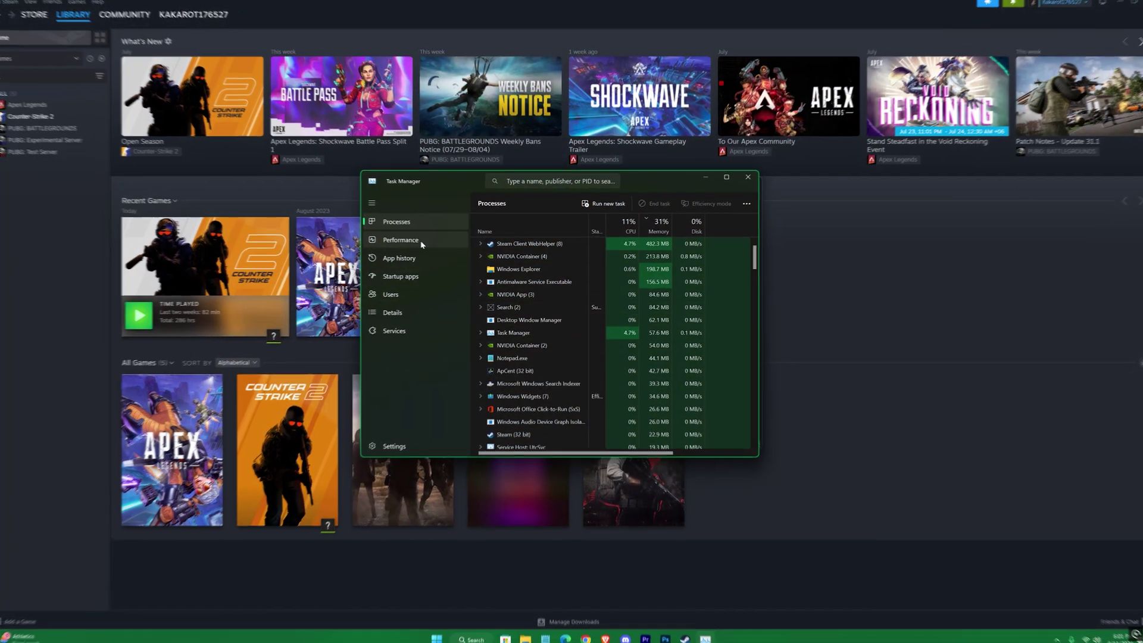
click(420, 241)
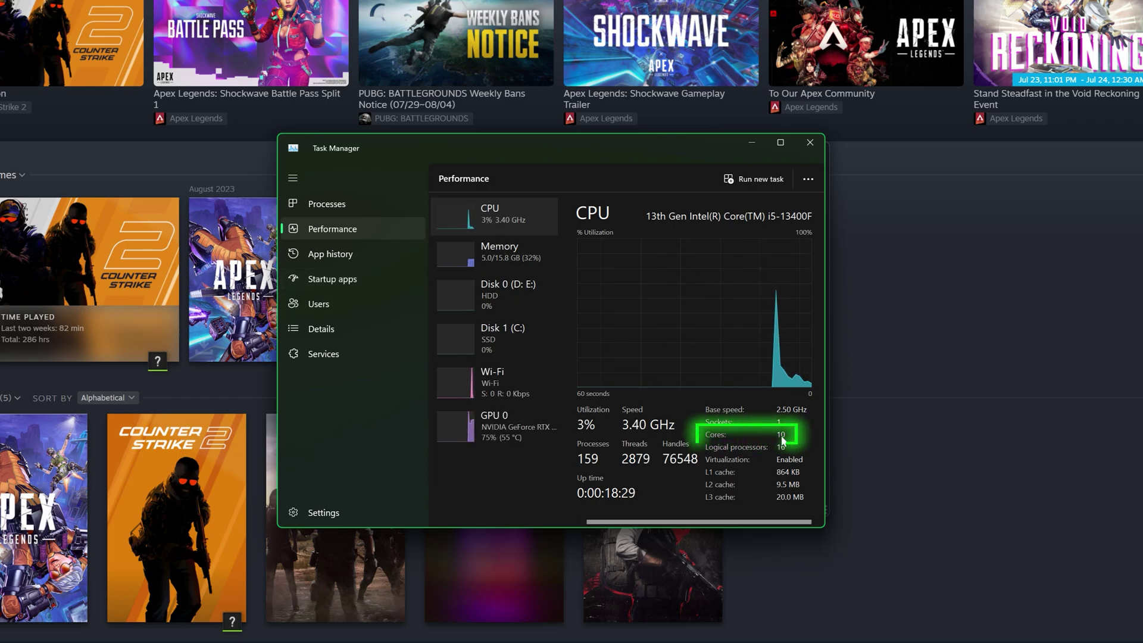
Replace (cores+1) with 11 in the -threads launch option, then browse Counter-Strike 2's installed files
click(810, 142)
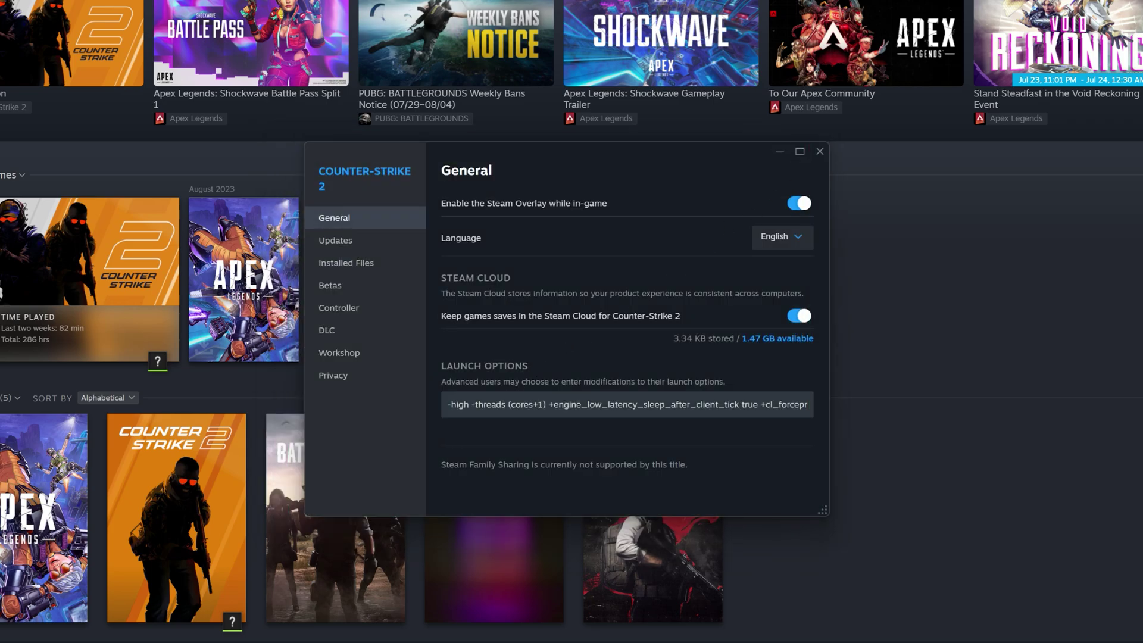
drag(507, 404, 545, 404)
text(11)
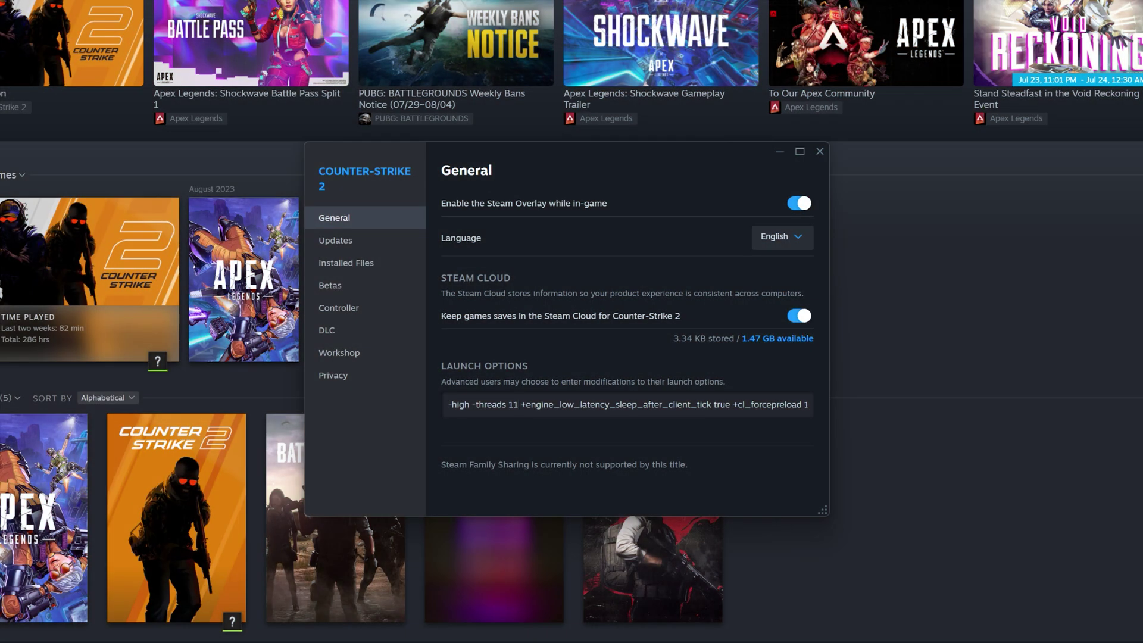
click(377, 266)
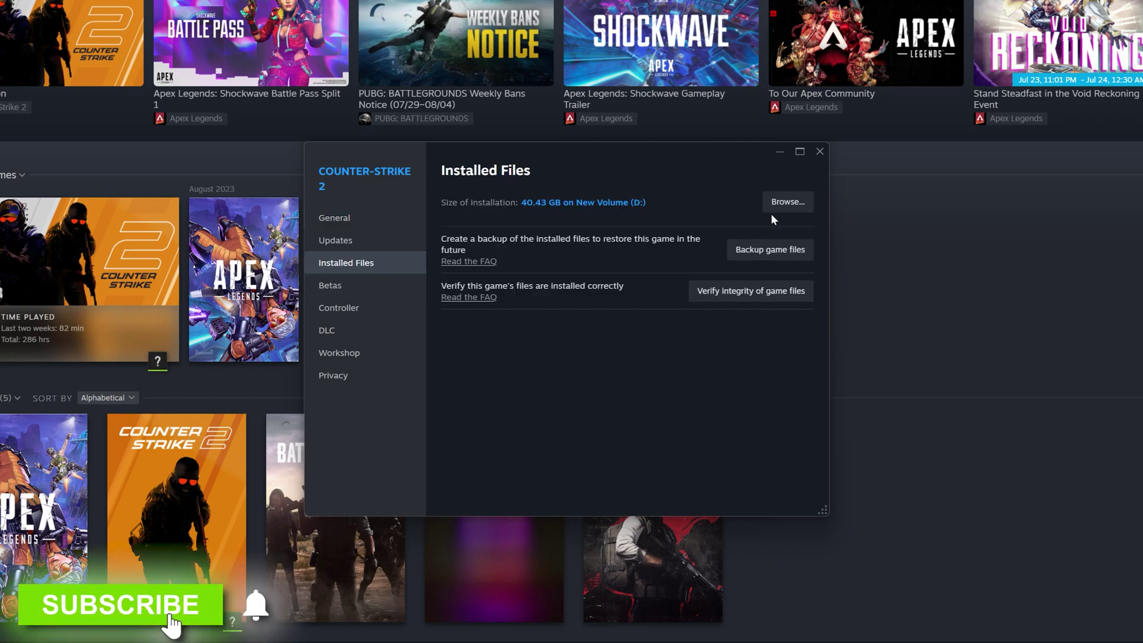
click(787, 202)
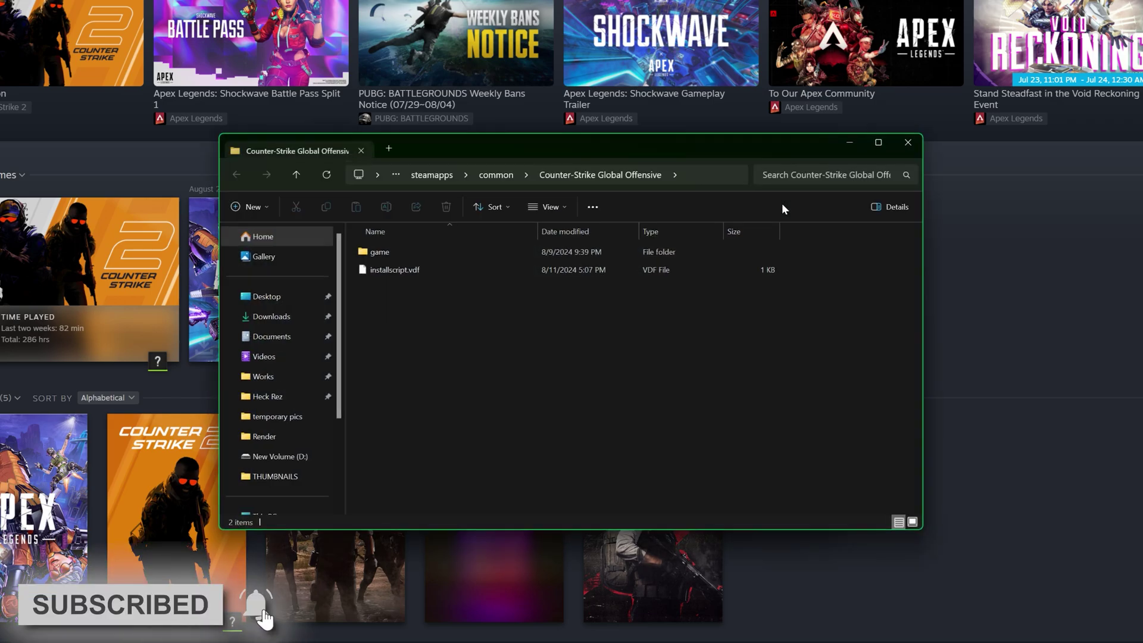
Go to the game\bin\win64 folder and select cs2
click(383, 253)
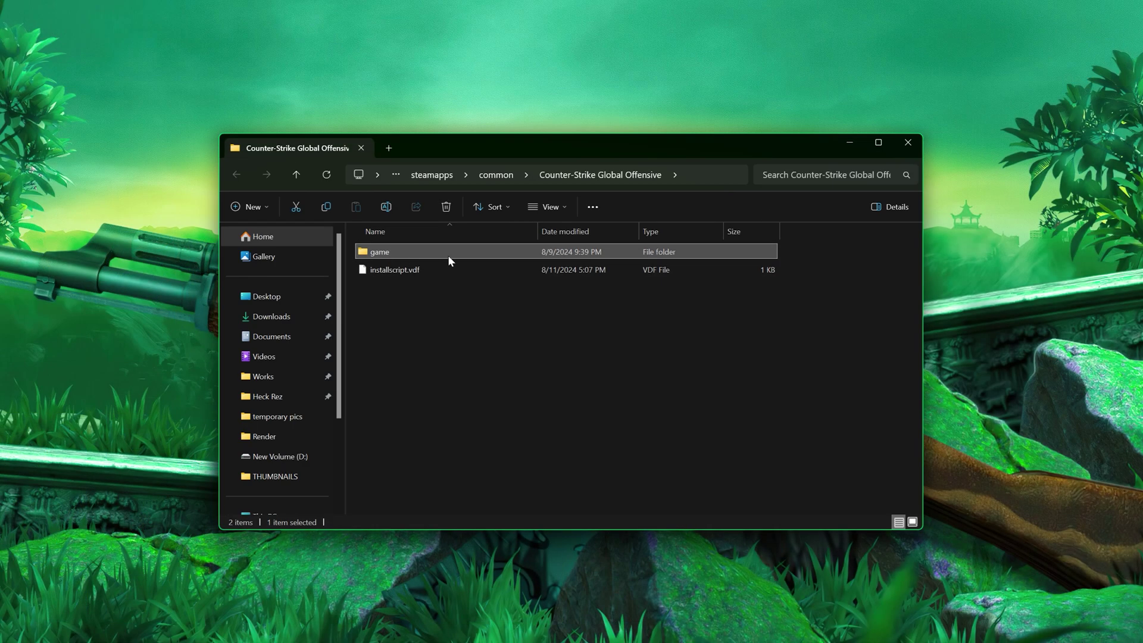
double_click(449, 259)
double_click(382, 252)
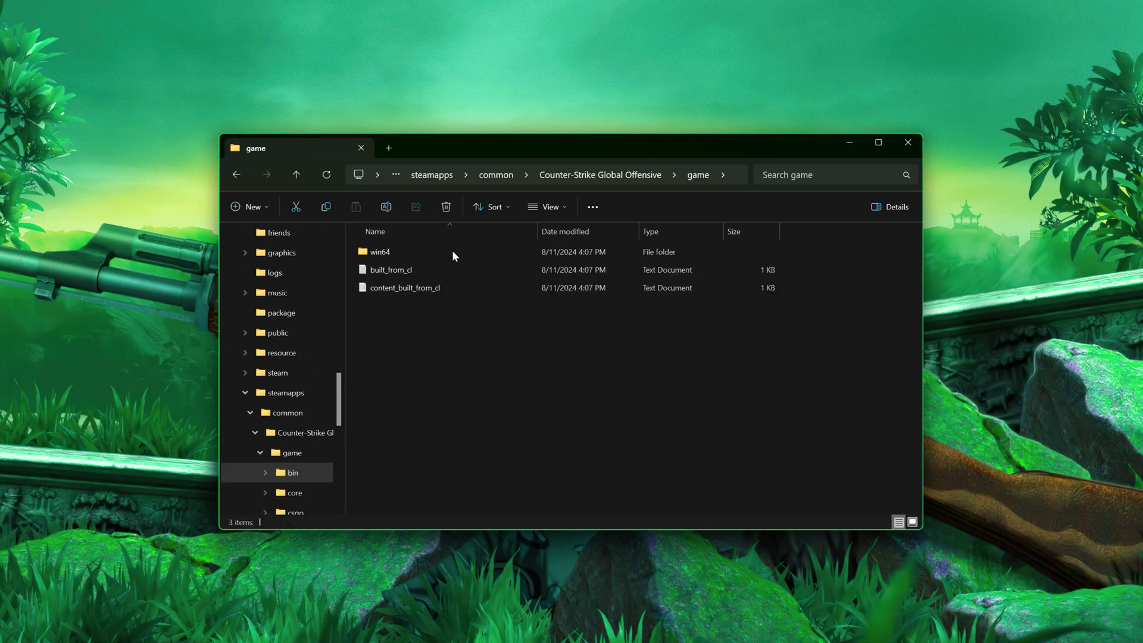
double_click(453, 252)
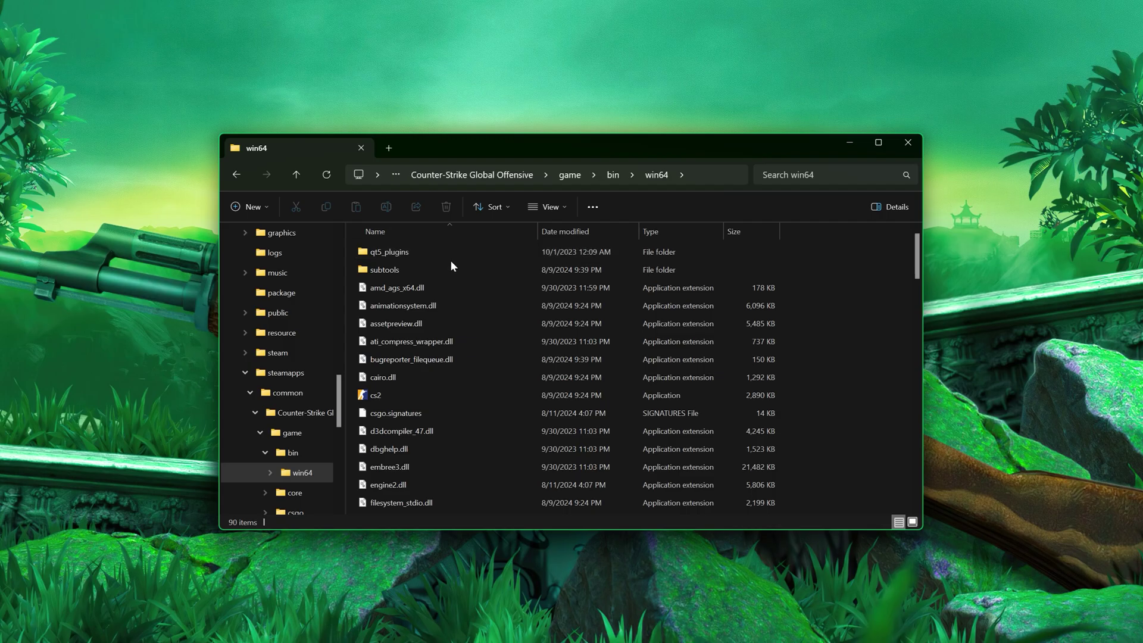
scroll(405, 341, down, 1)
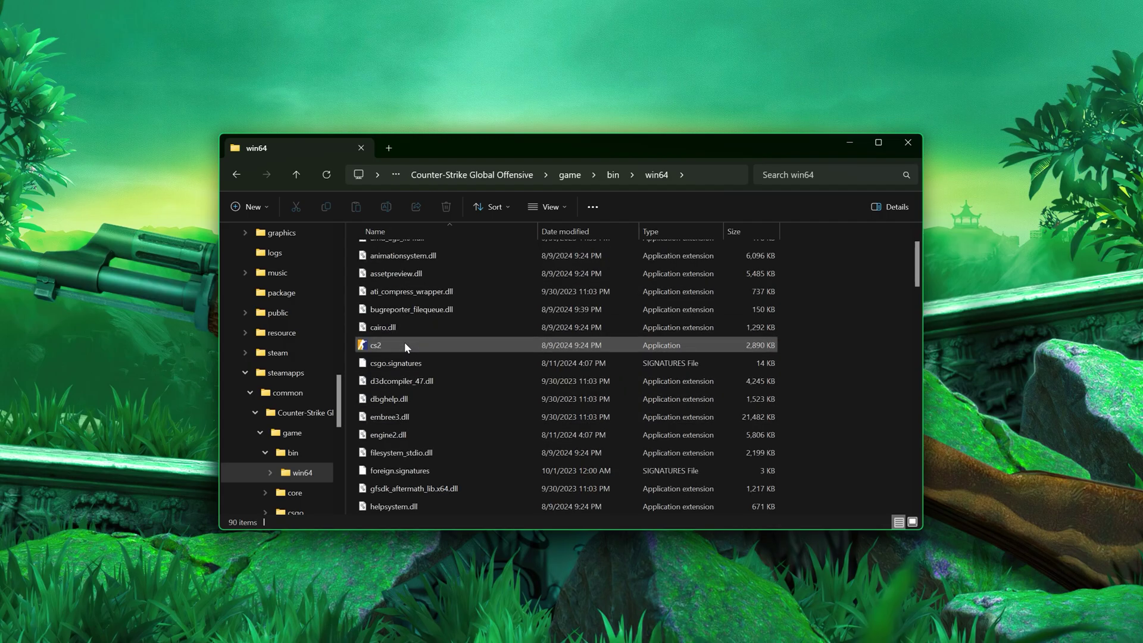
scroll(404, 341, down, 2)
scroll(404, 341, up, 2)
click(382, 341)
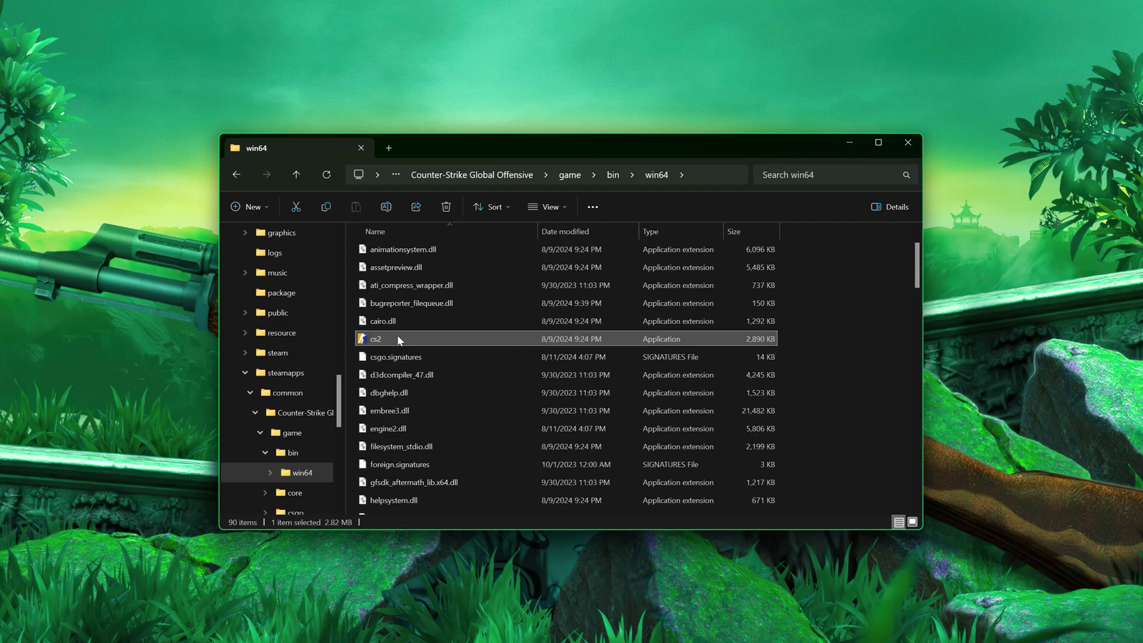
Disable fullscreen optimizations for cs2 and set its high DPI scaling override to Application
right_click(465, 335)
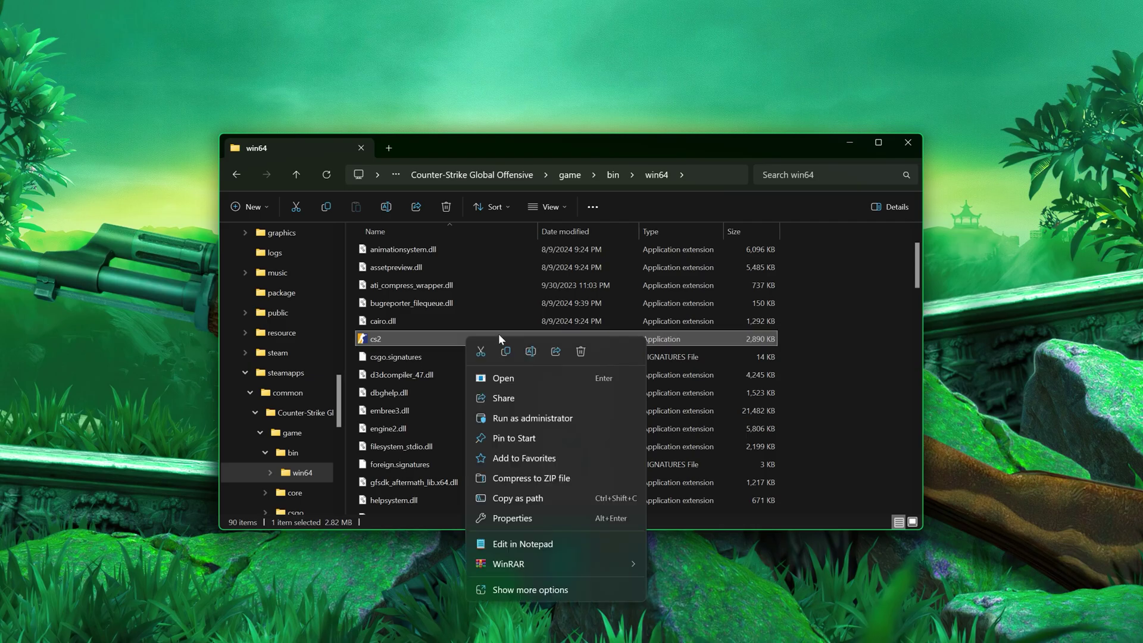
click(505, 588)
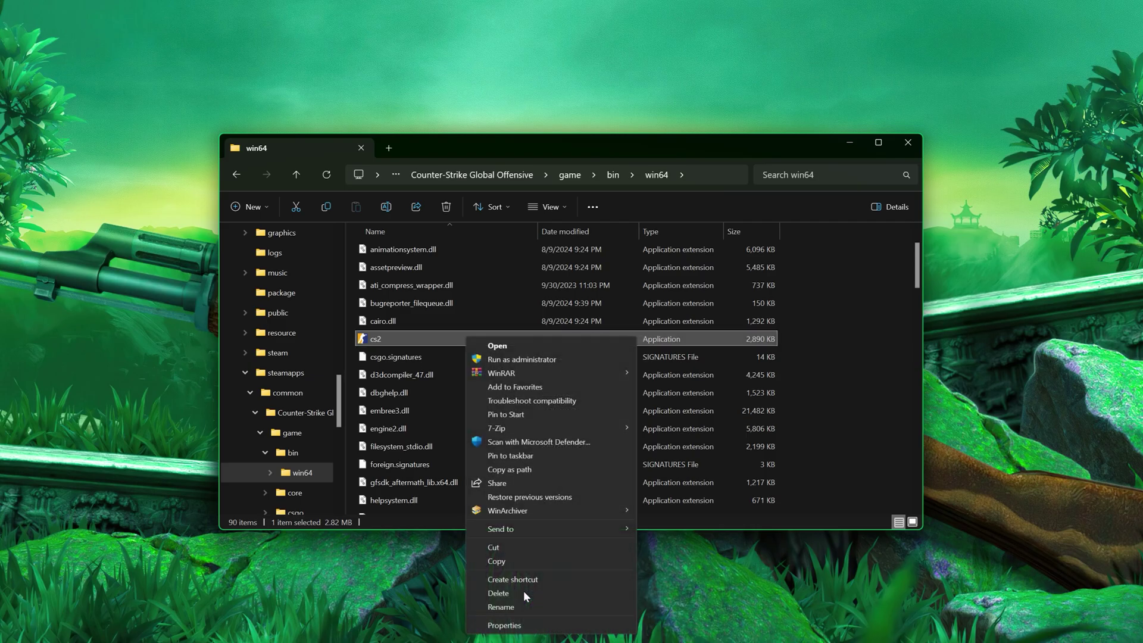
click(518, 625)
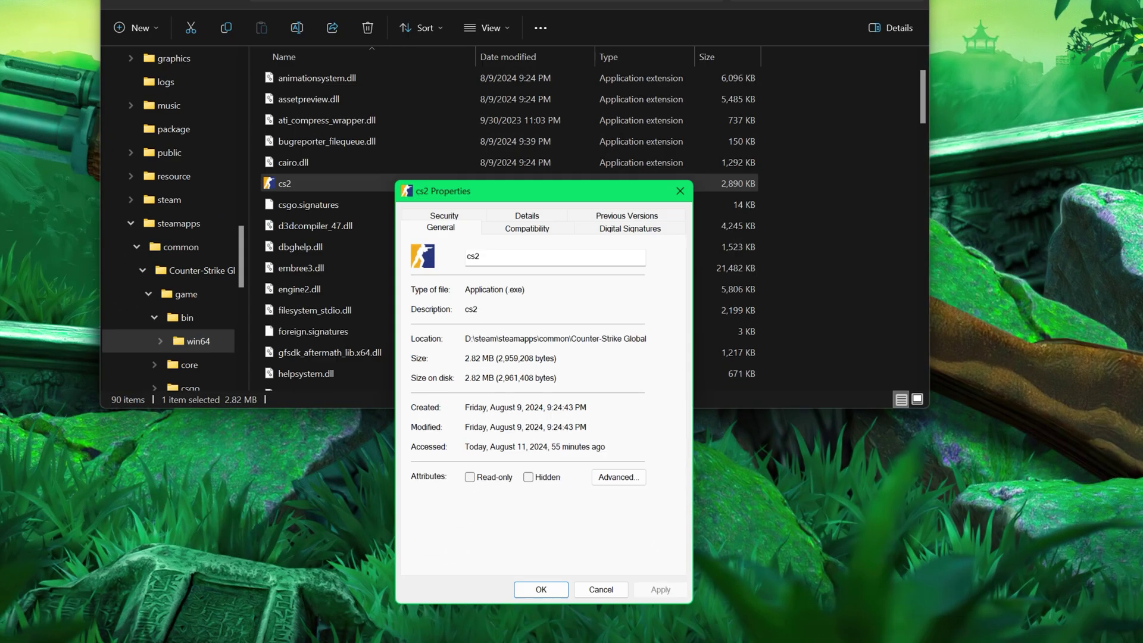
click(531, 232)
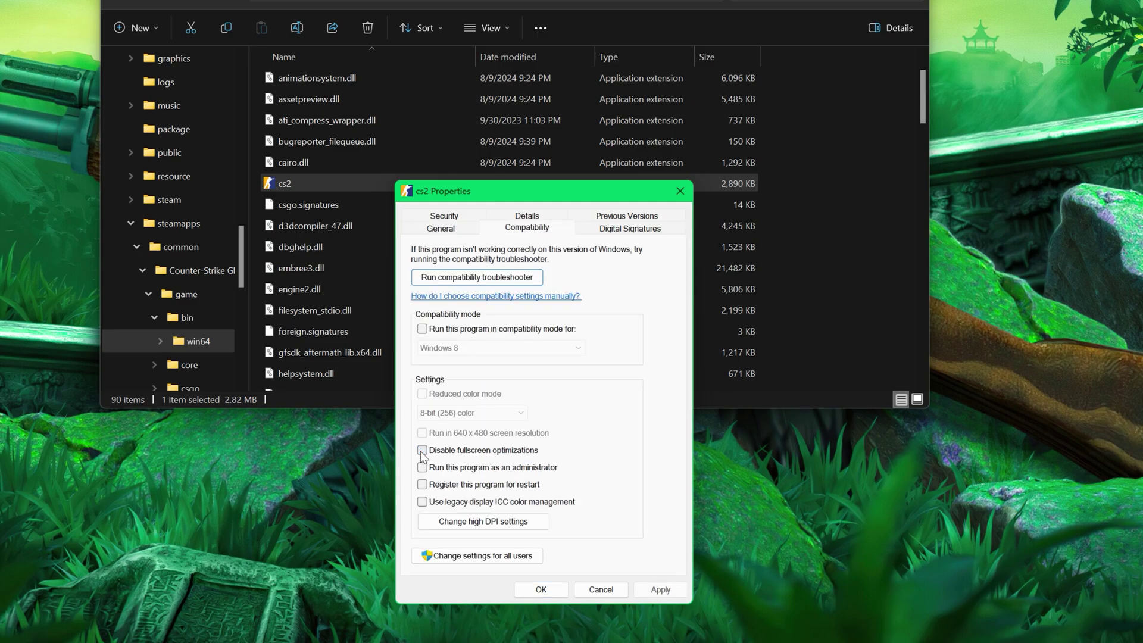
click(477, 526)
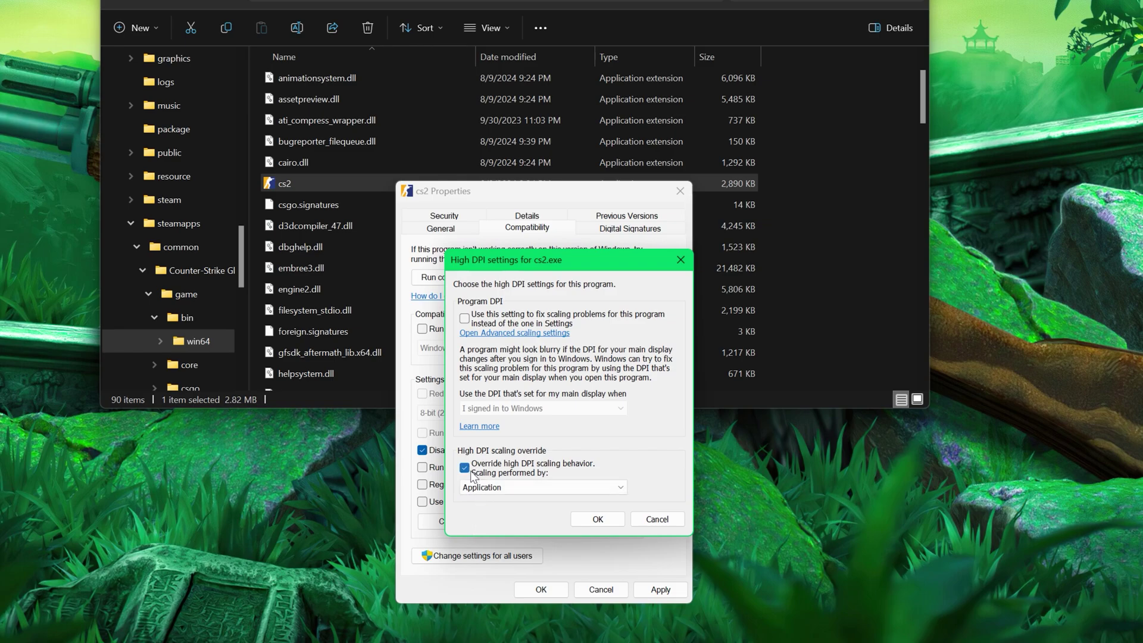
click(598, 519)
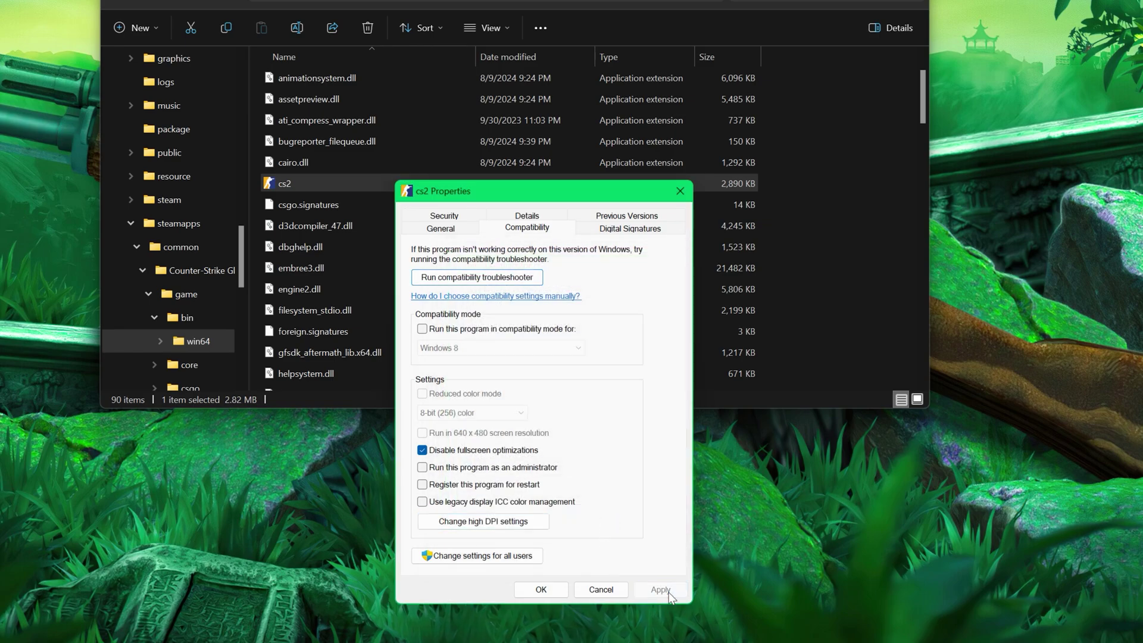
click(539, 589)
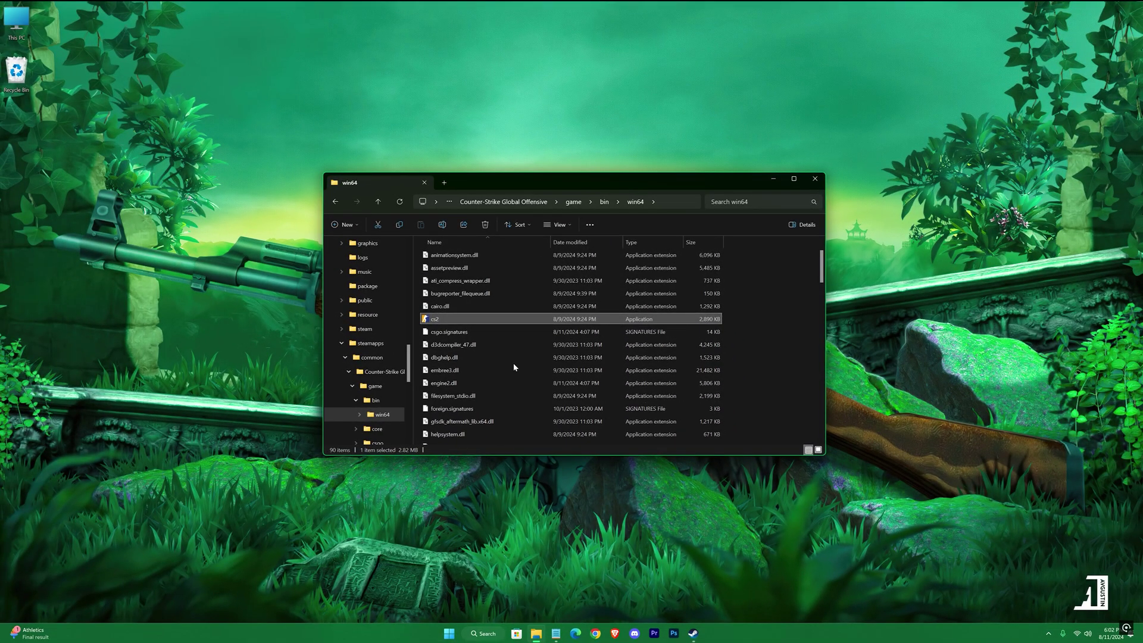
Maximize File Explorer and go to steam\userdata, the account folder, then 730
click(794, 179)
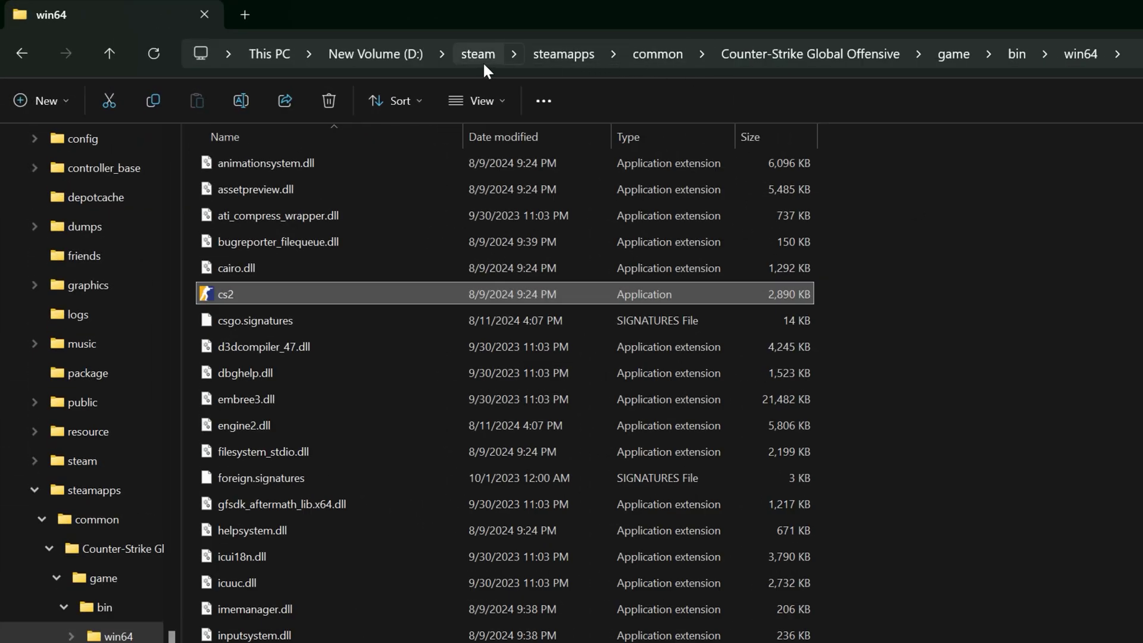
click(485, 53)
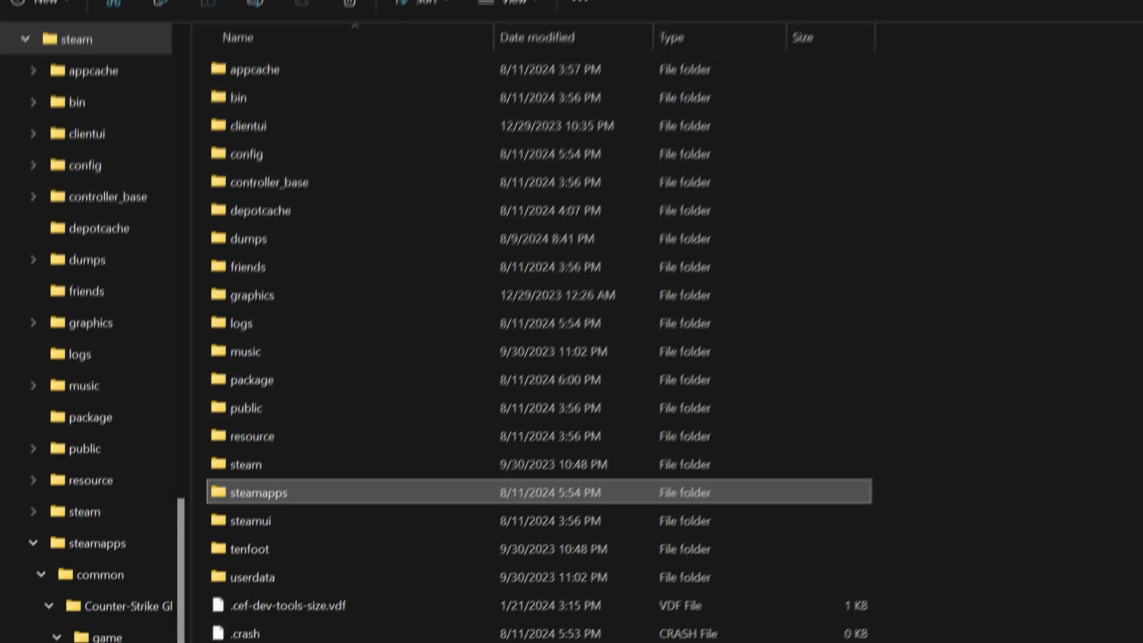
click(304, 575)
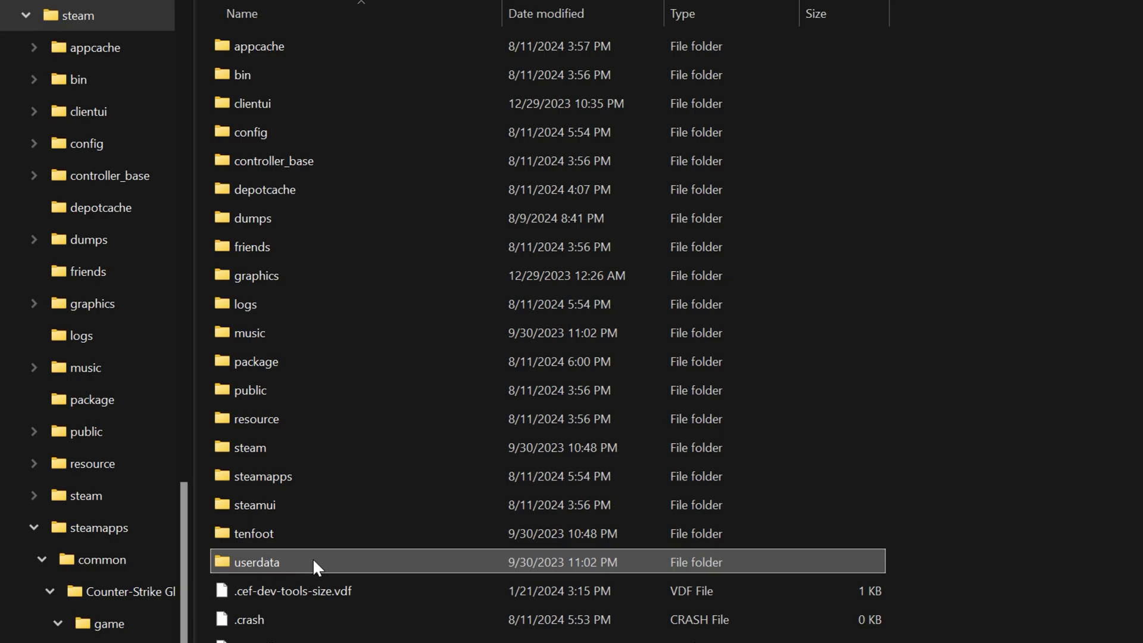
double_click(314, 562)
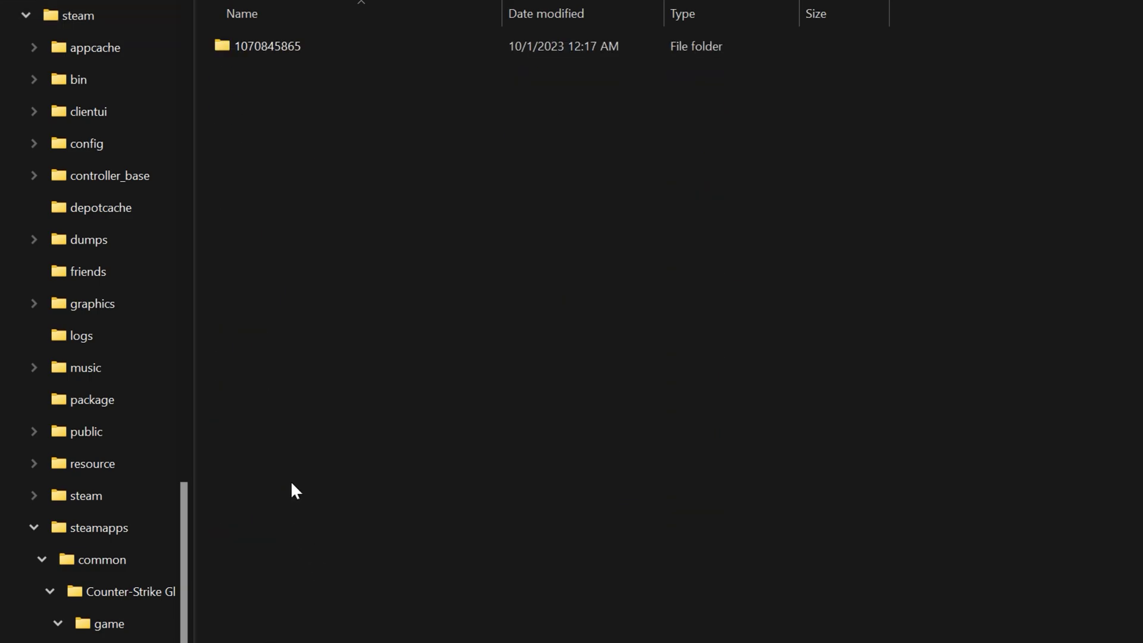
click(280, 45)
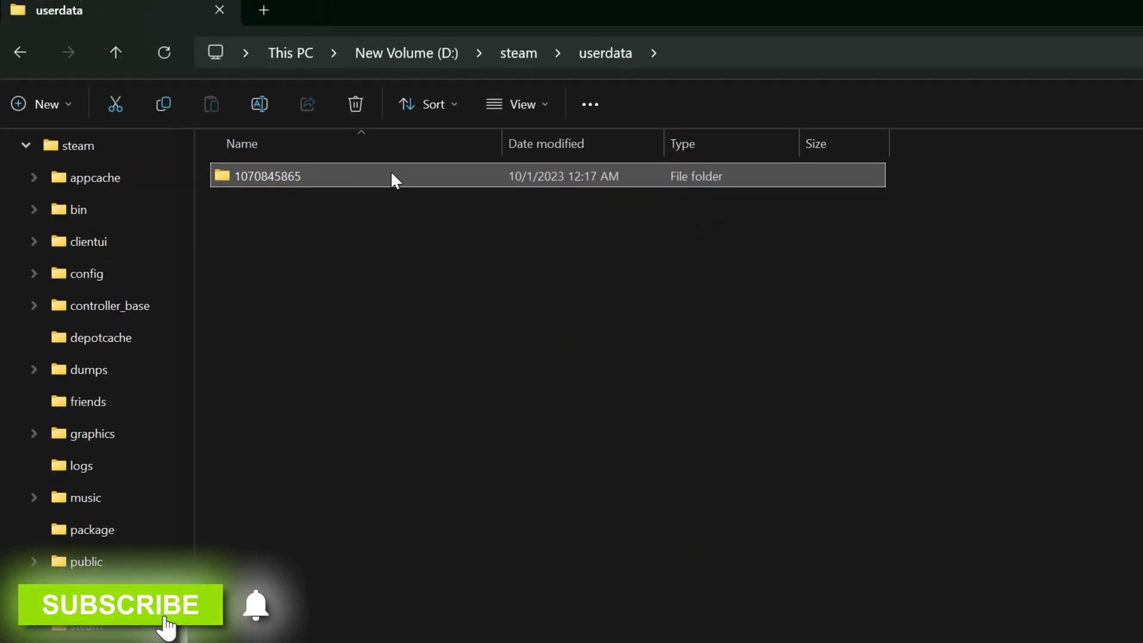
double_click(428, 180)
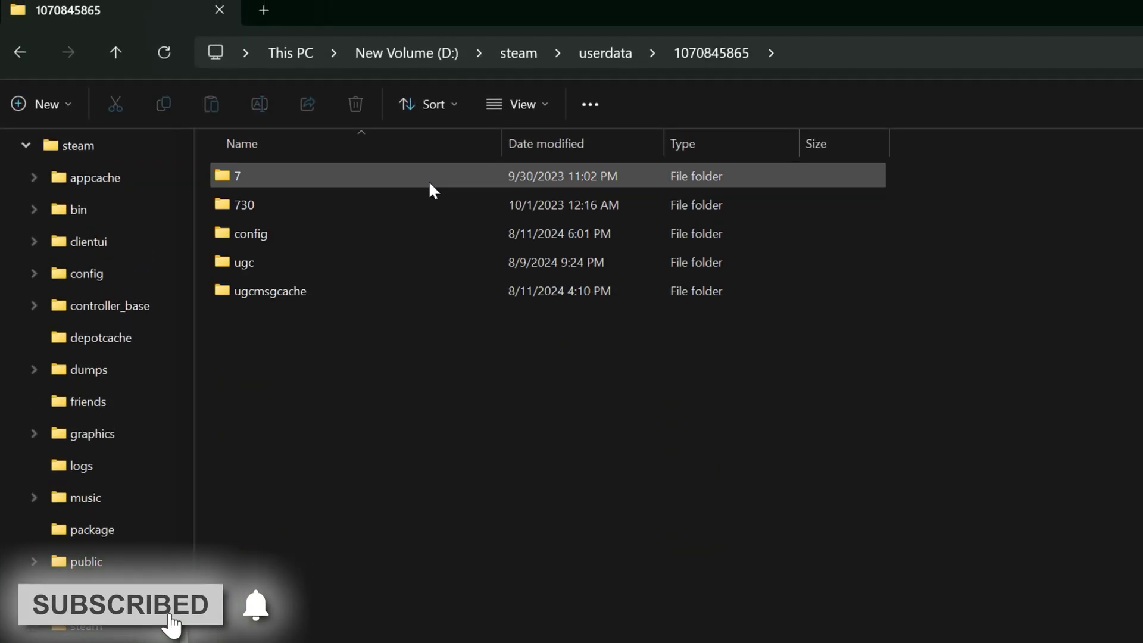
click(375, 205)
double_click(340, 204)
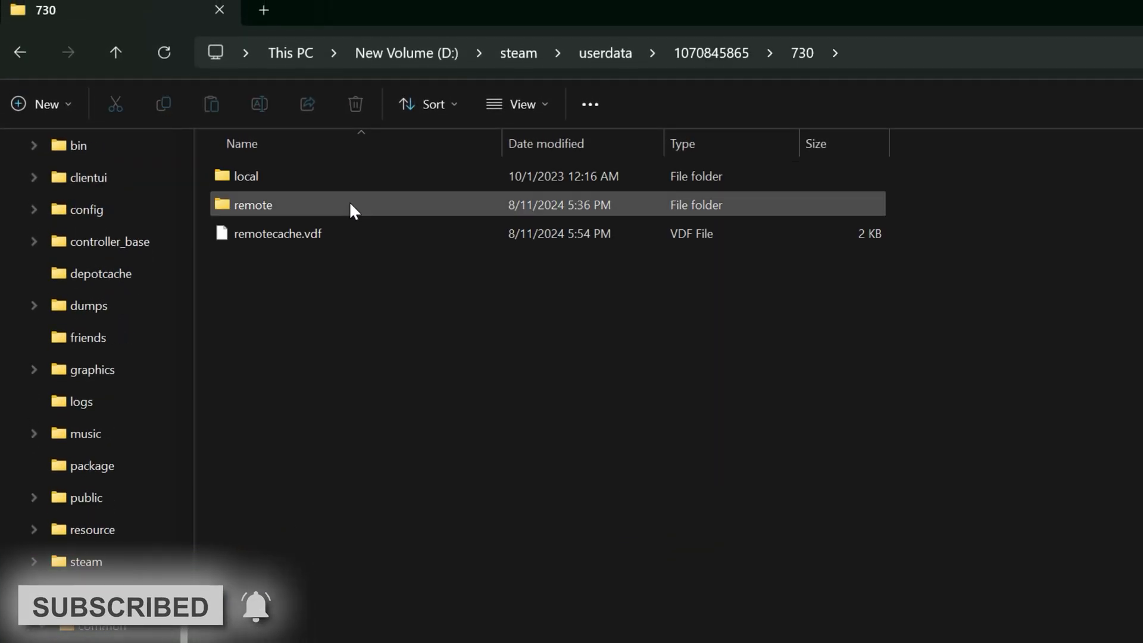
Open local\cfg and bring up the context menu for cs2_video
click(345, 175)
double_click(365, 177)
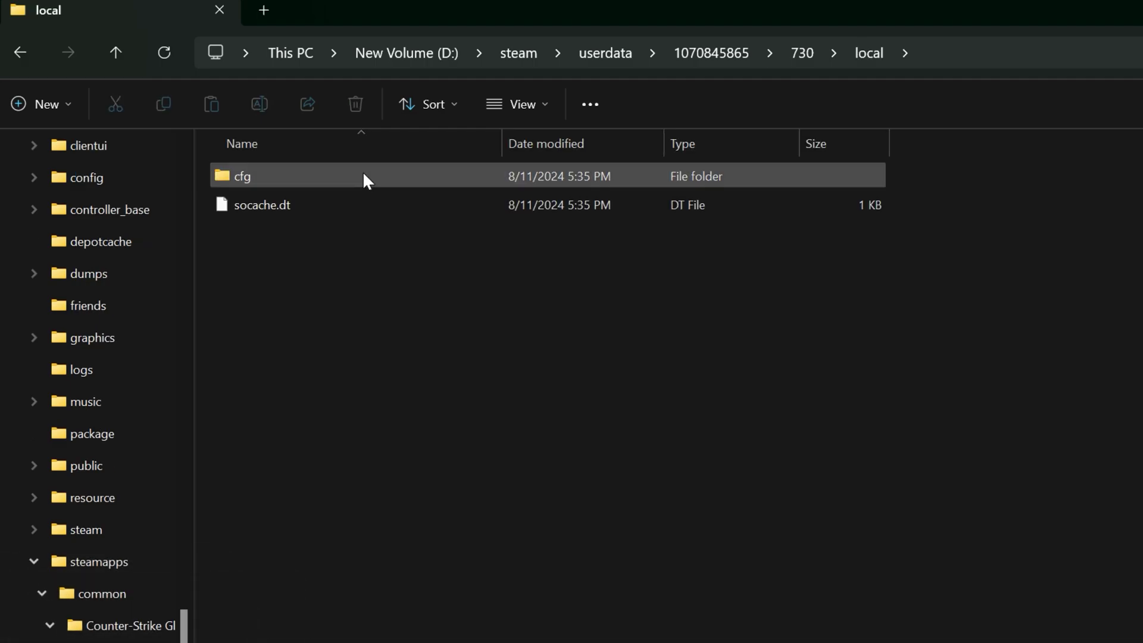
double_click(363, 175)
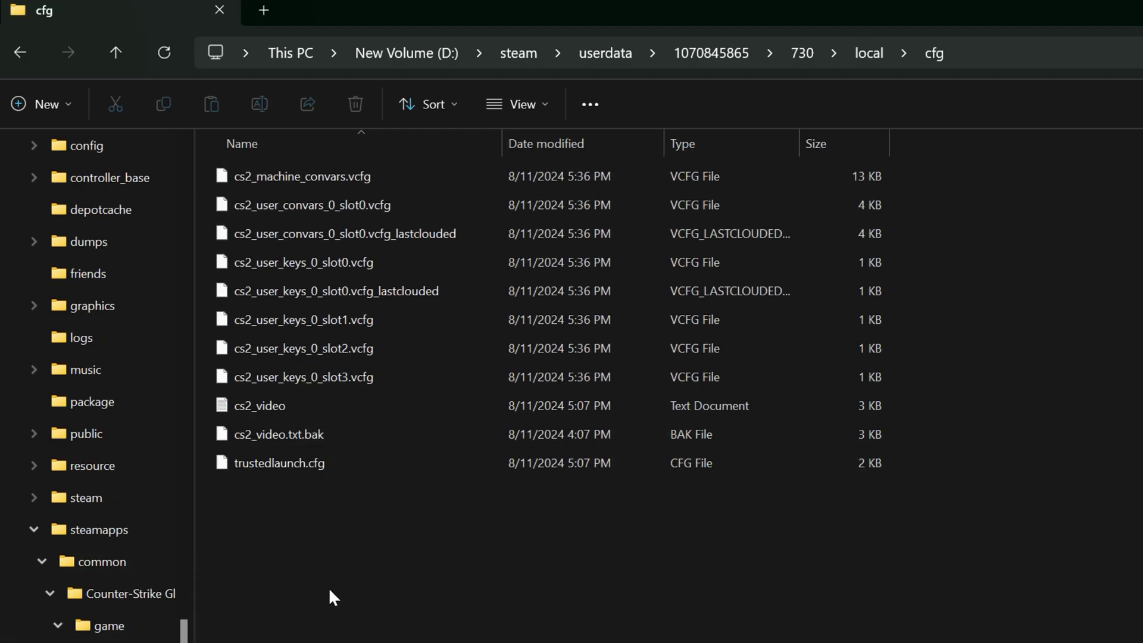
click(290, 407)
right_click(445, 407)
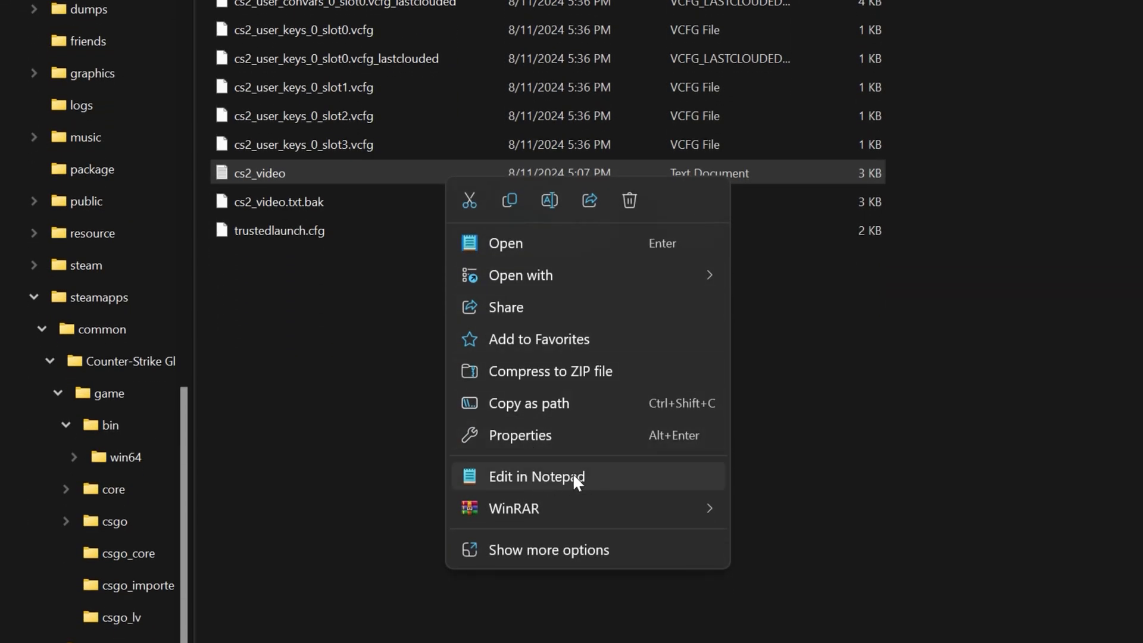
Edit cs2_video in Notepad, change lb_shadow_texture_width and height overrides to 518, and save
click(573, 473)
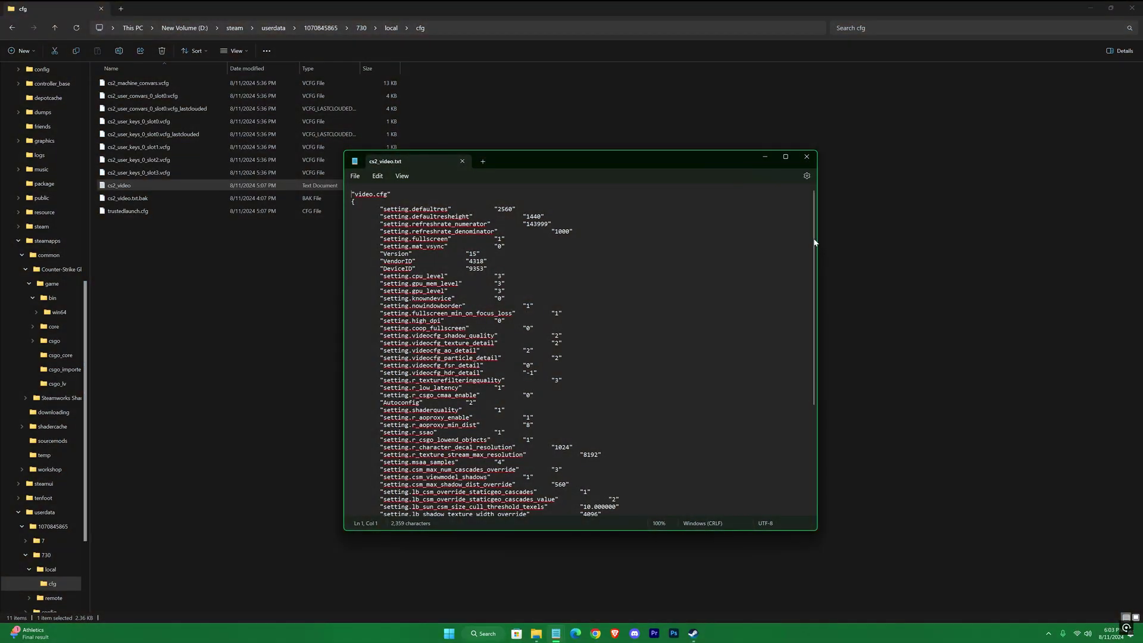
drag(814, 243, 820, 373)
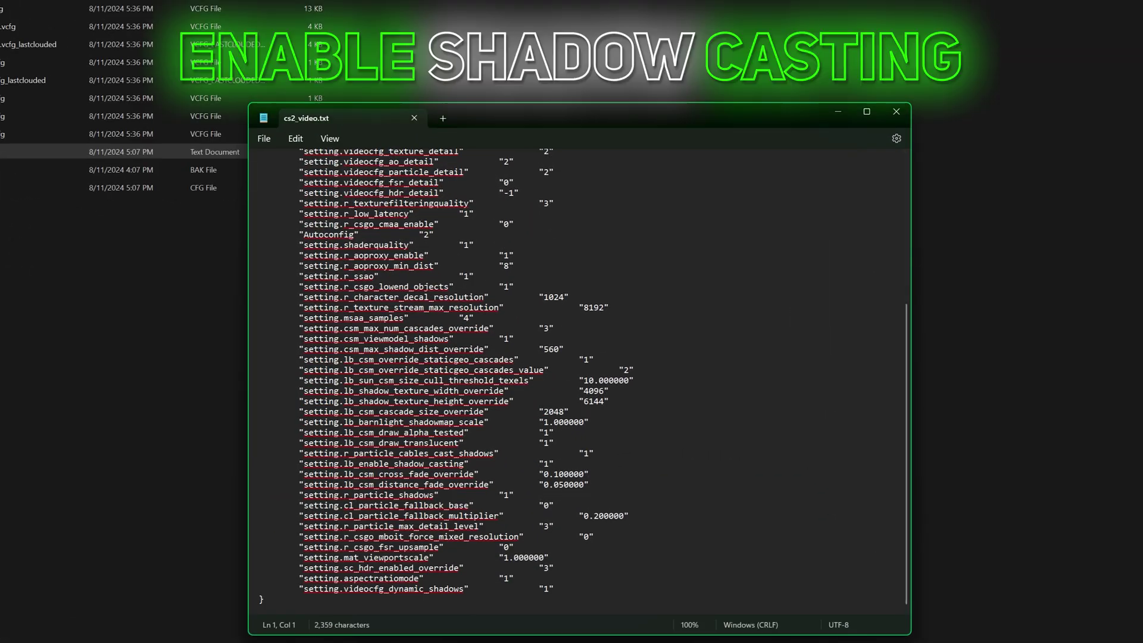
drag(303, 463, 443, 467)
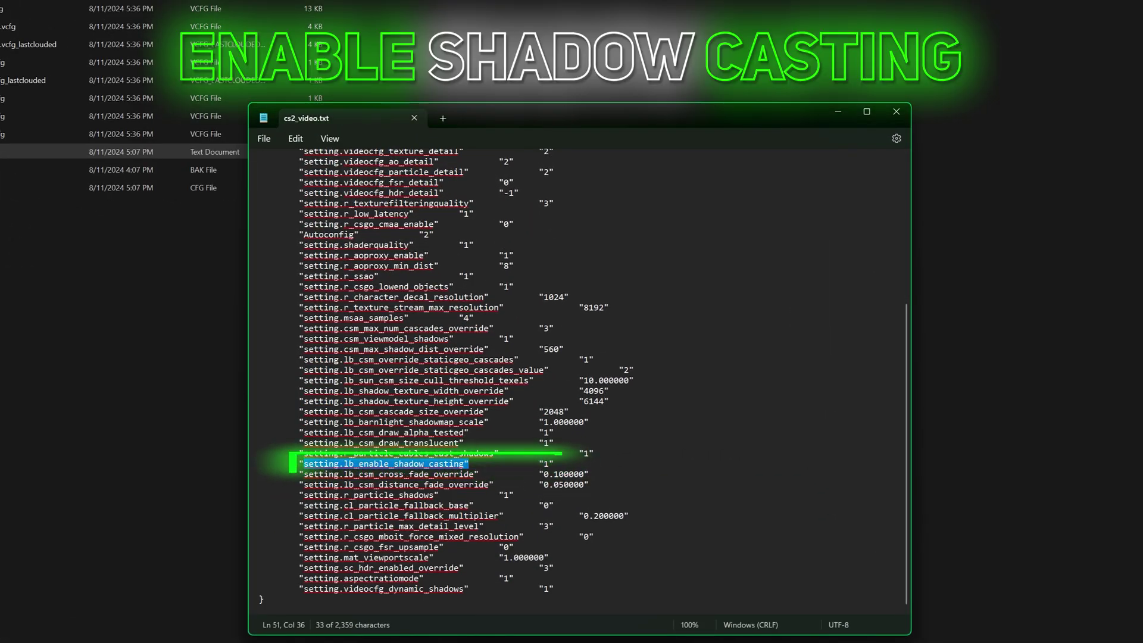
double_click(545, 465)
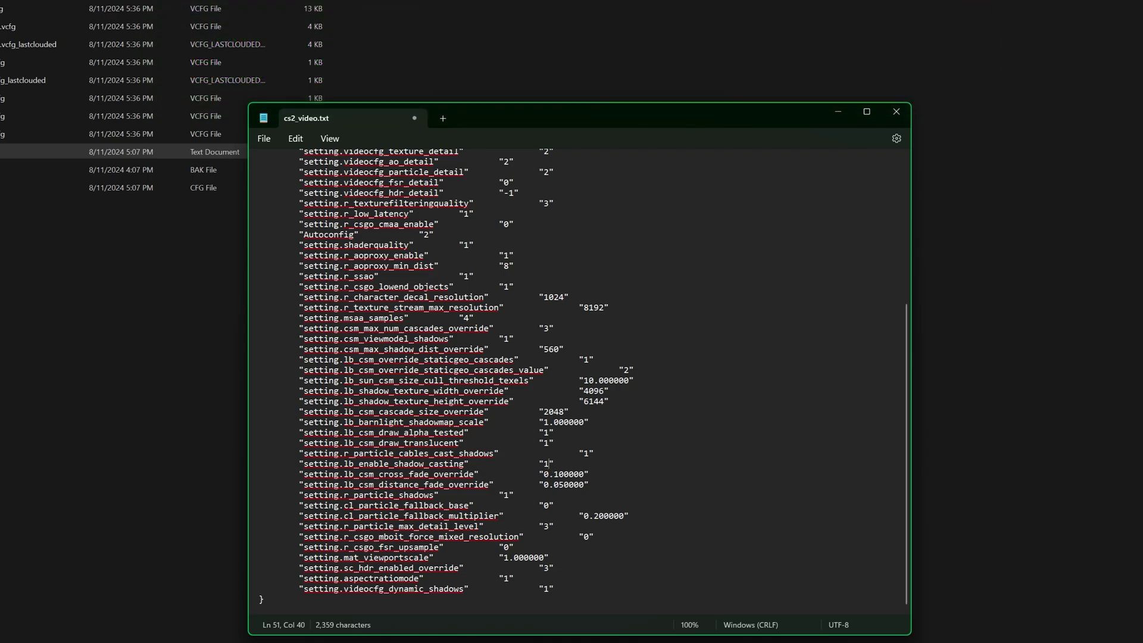
click(431, 392)
drag(434, 401, 459, 401)
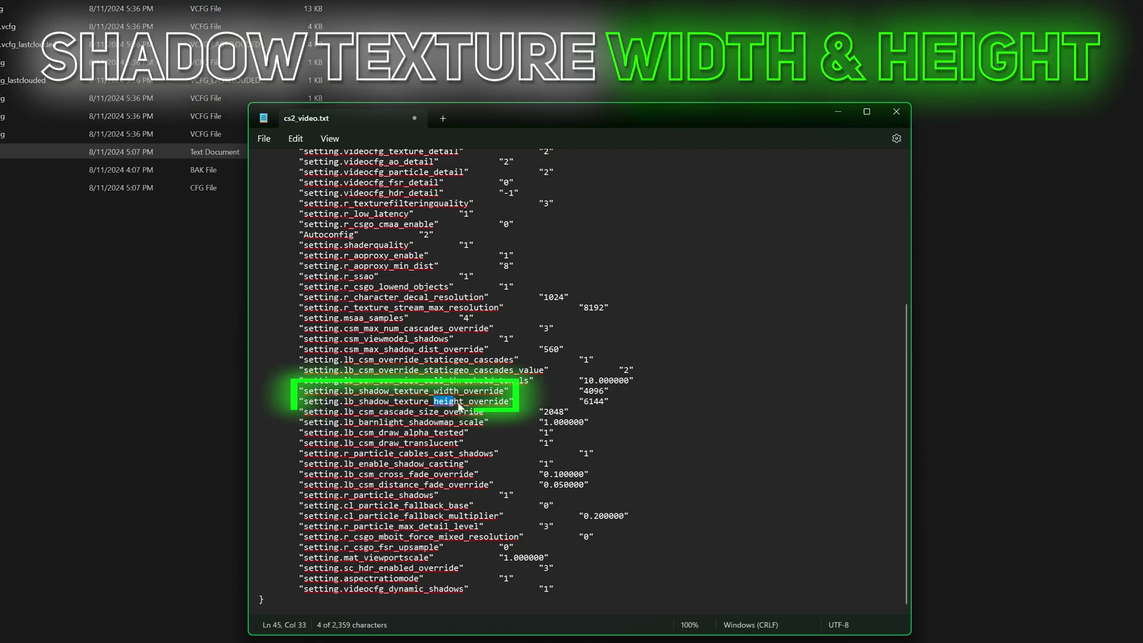
double_click(593, 391)
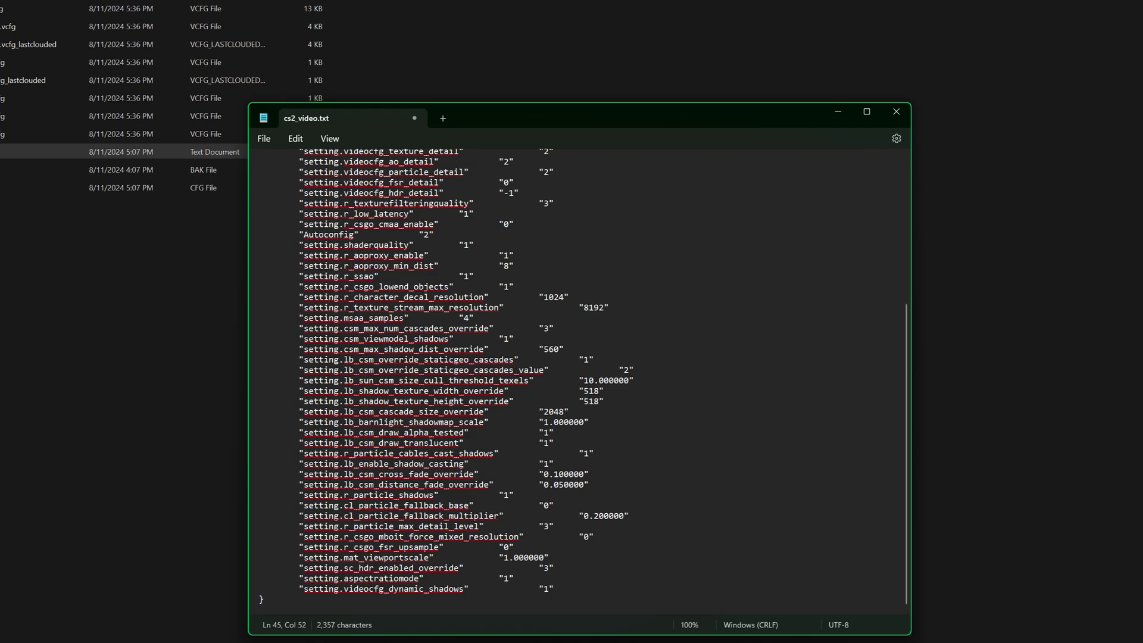
click(263, 138)
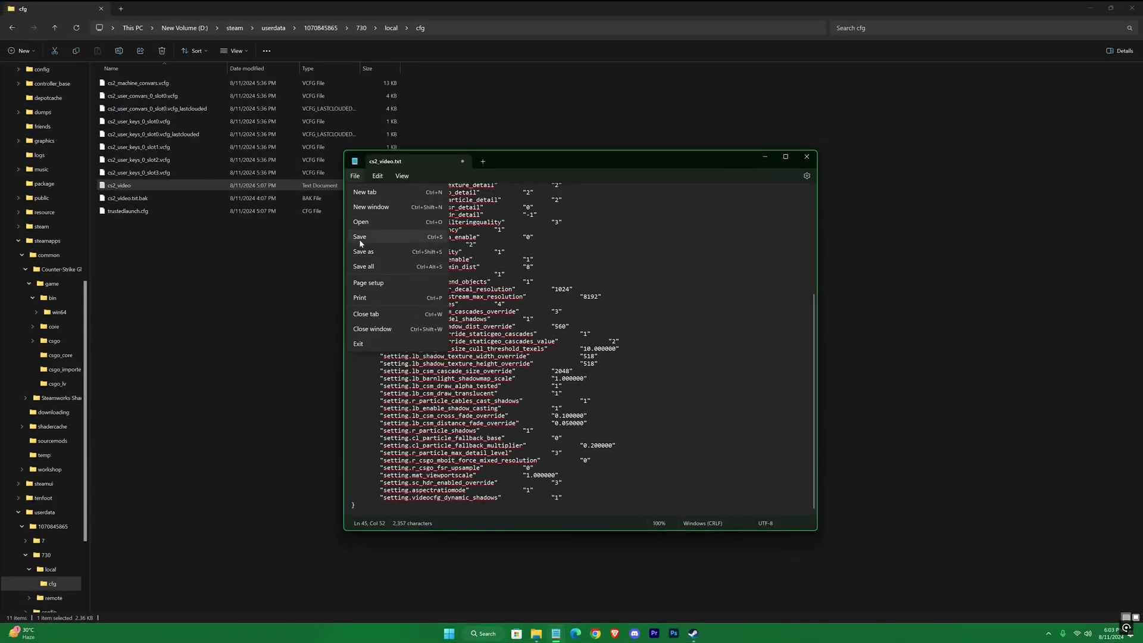
click(359, 238)
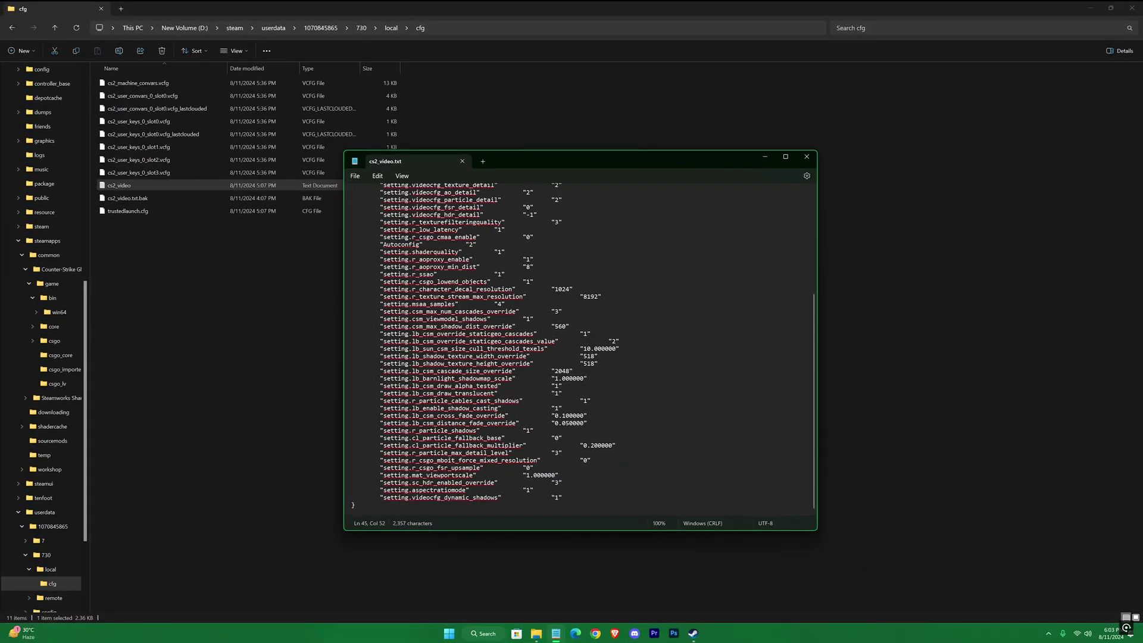
Close Notepad and open Steam Settings from the tray icon, showing Friends & Chat
click(806, 157)
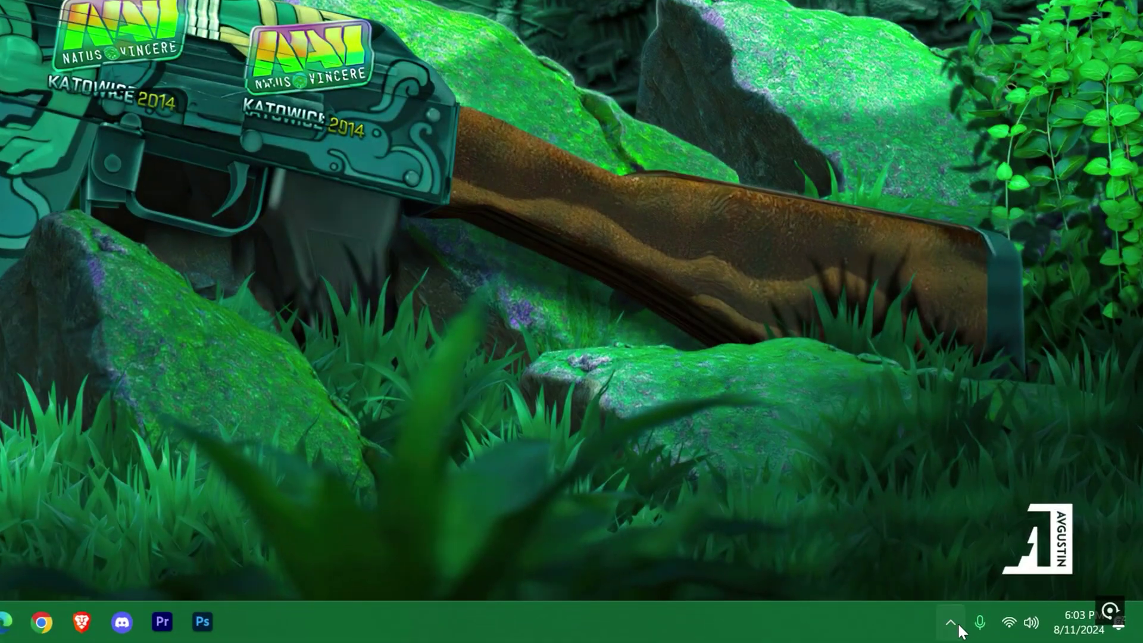
click(1046, 632)
right_click(917, 530)
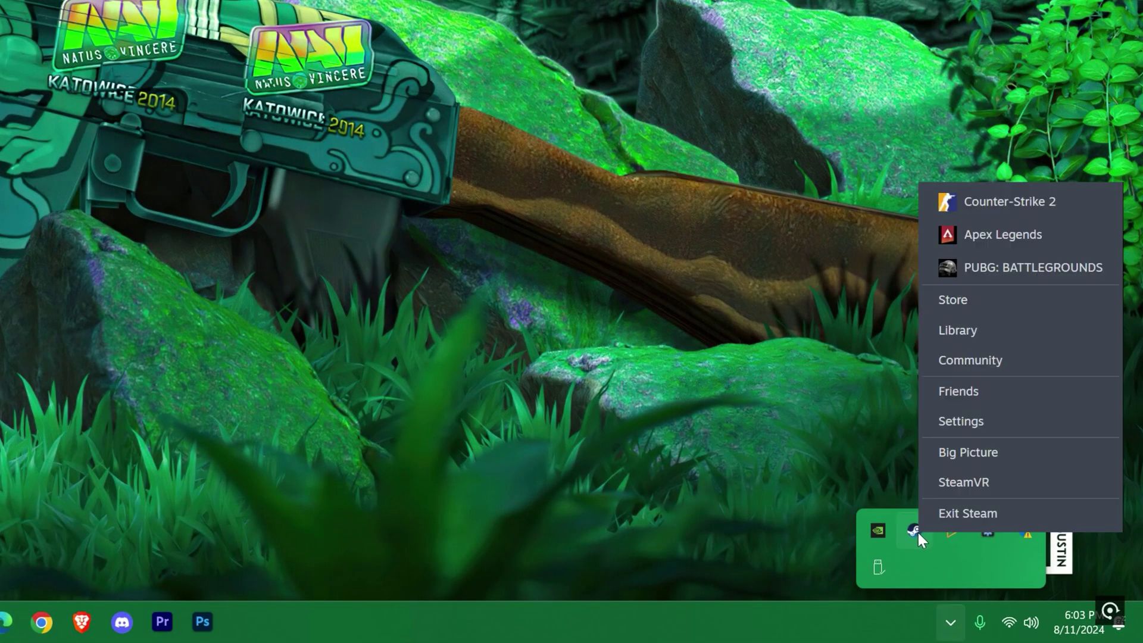
click(983, 421)
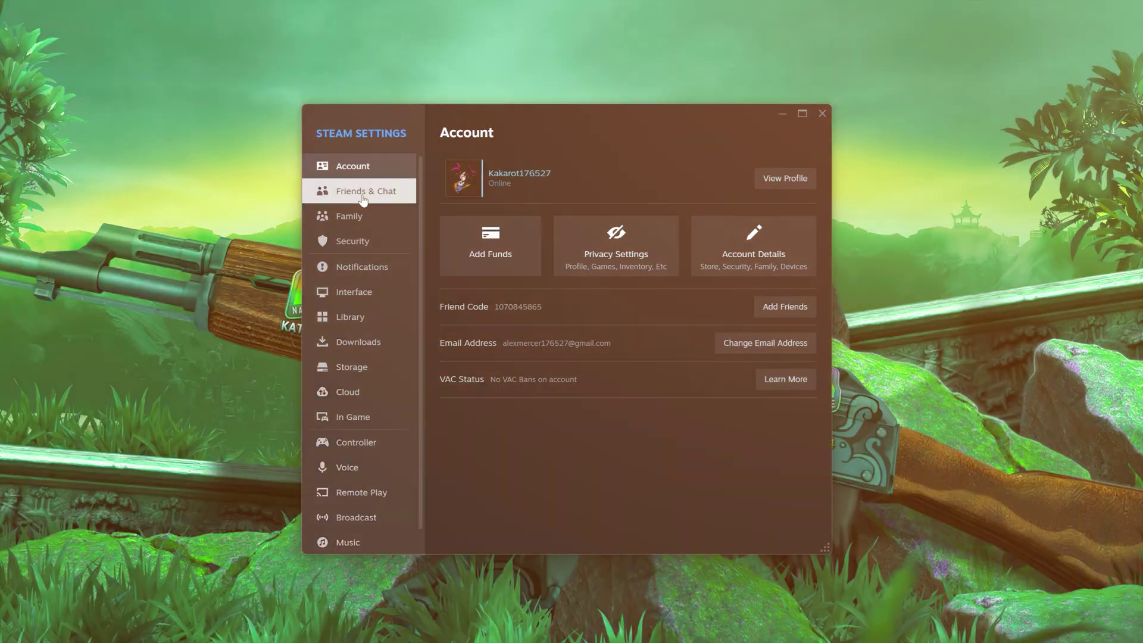
click(363, 193)
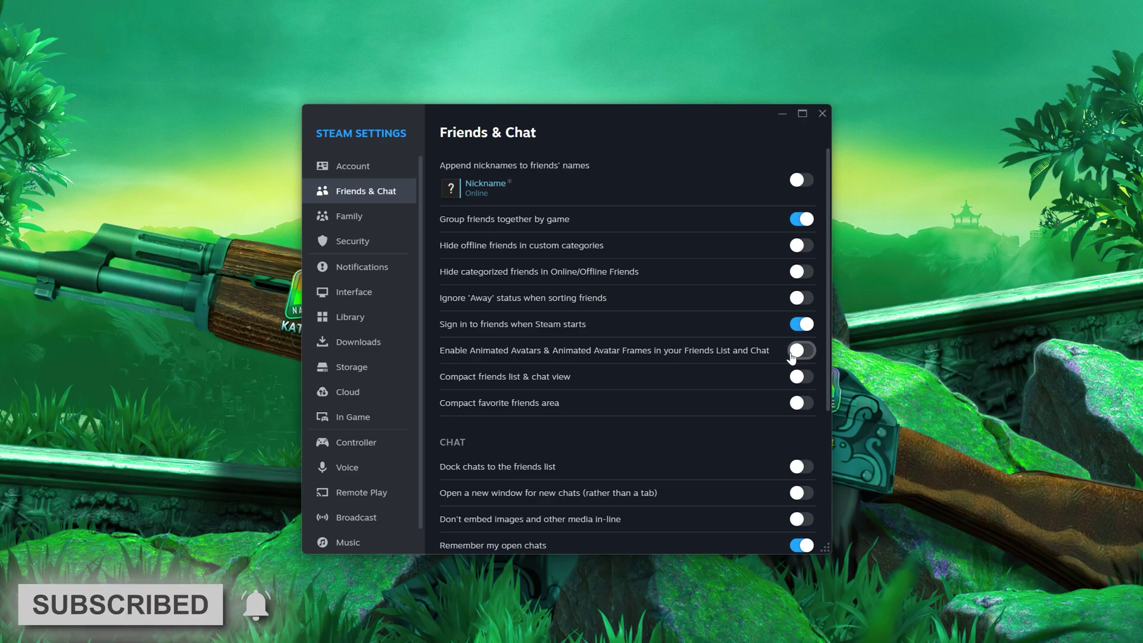
Disable smooth scrolling, GPU accelerated rendering and hardware video decoding in Interface settings, restarting later
click(376, 299)
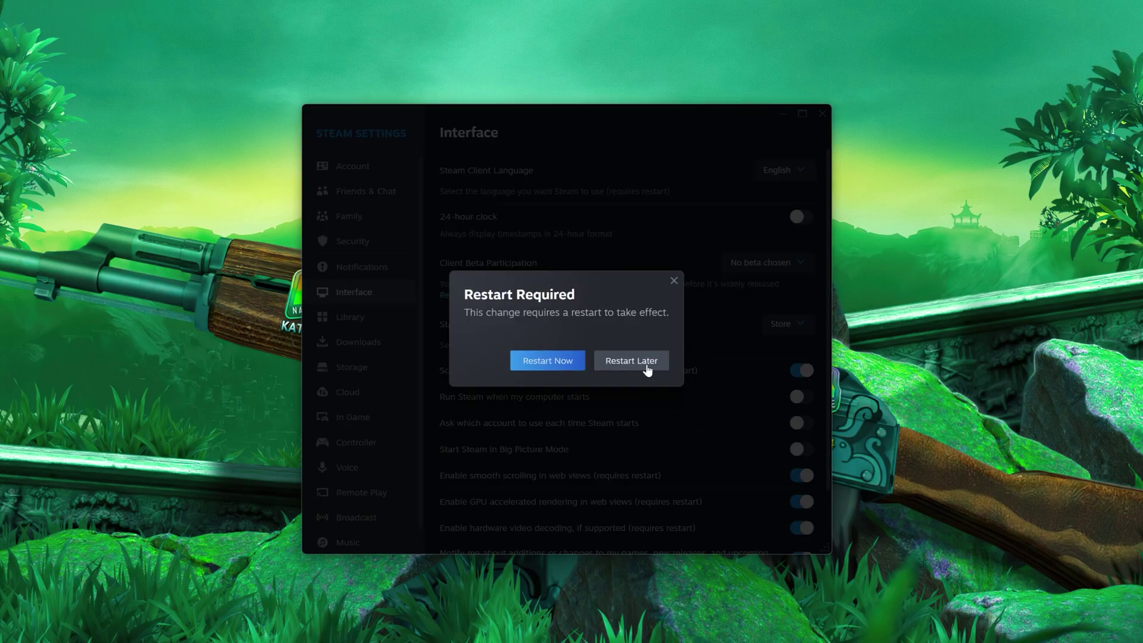
click(631, 360)
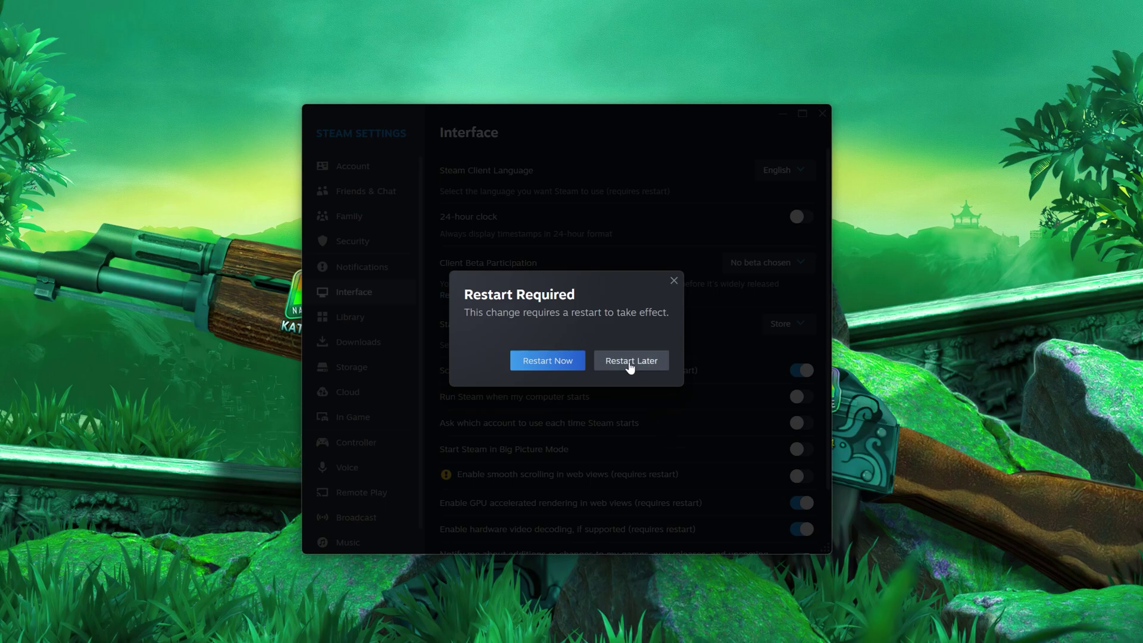
click(630, 363)
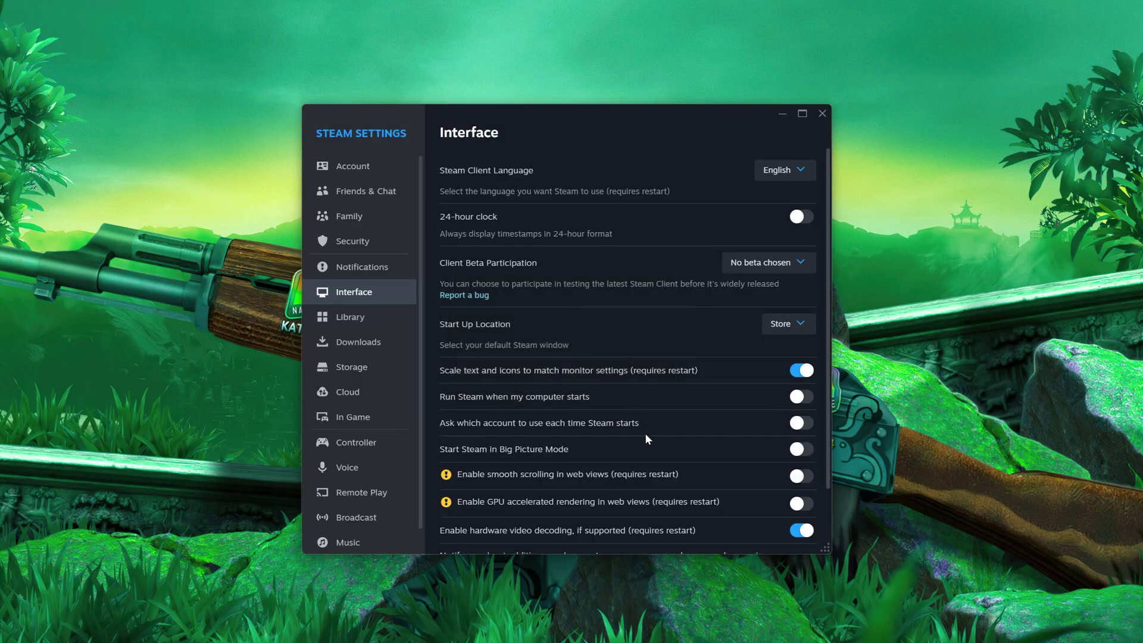
scroll(765, 524, down, 1)
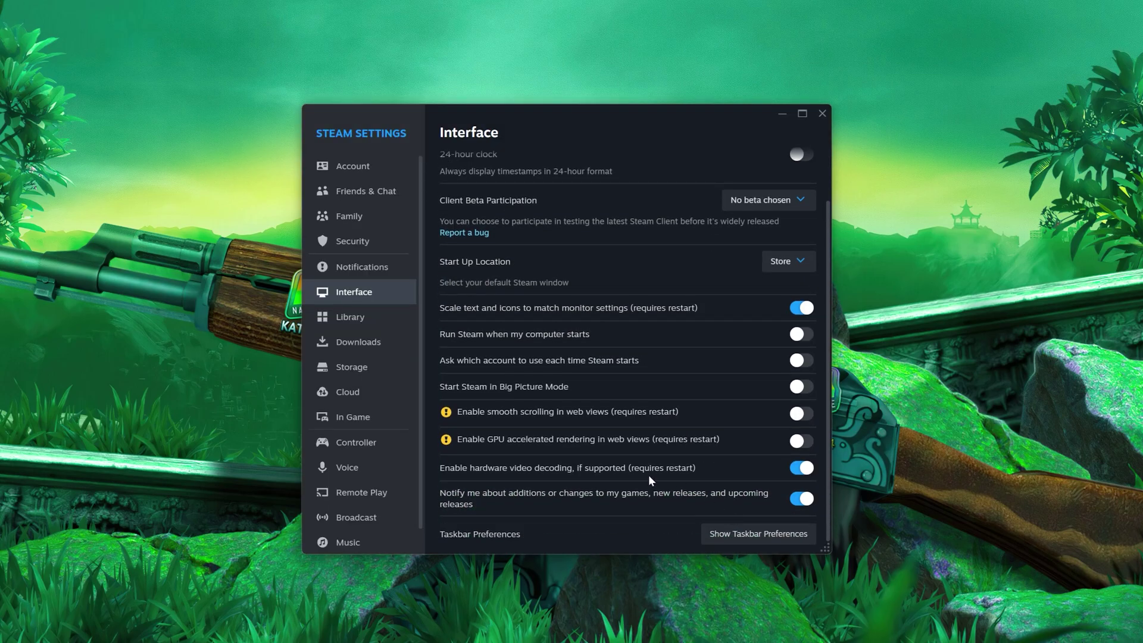
click(804, 468)
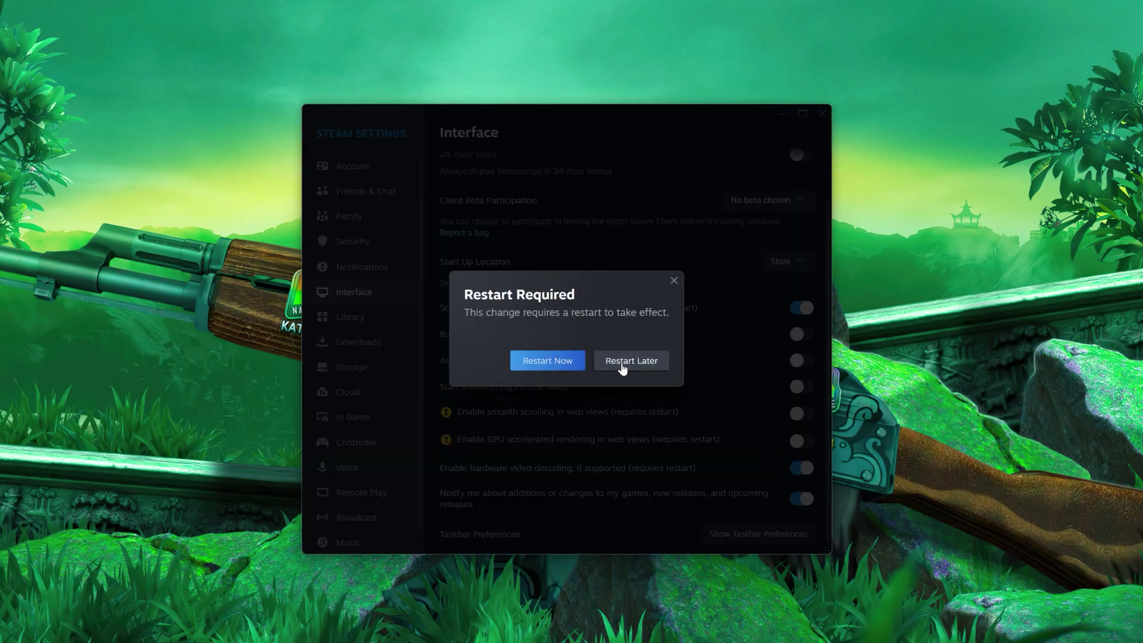
click(622, 366)
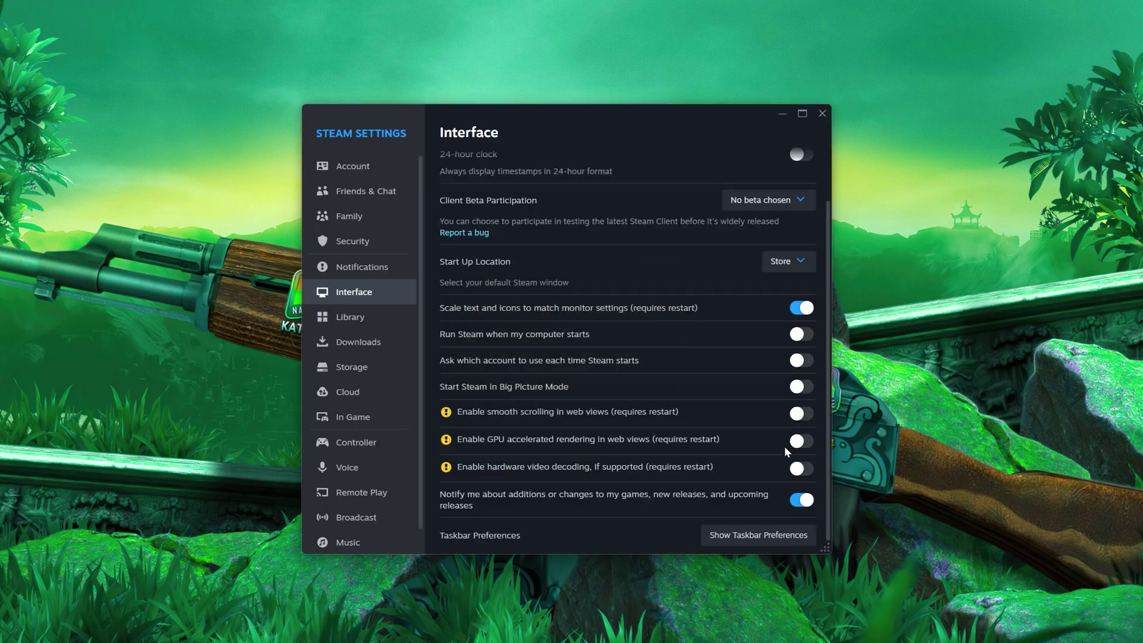
Switch Steam Settings to the Library page
click(356, 321)
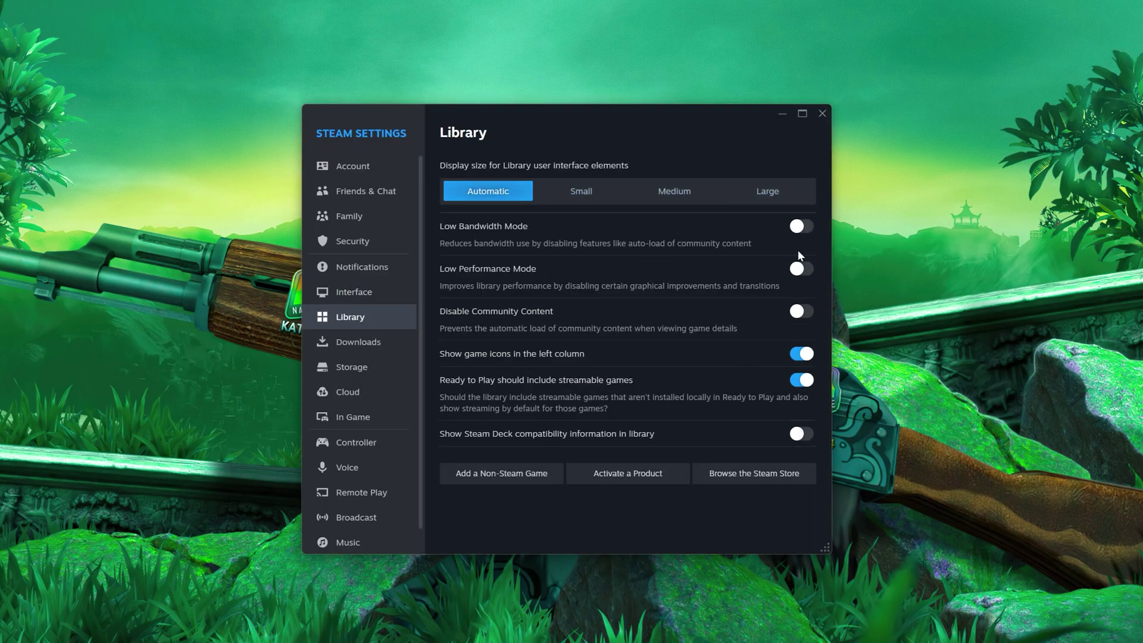